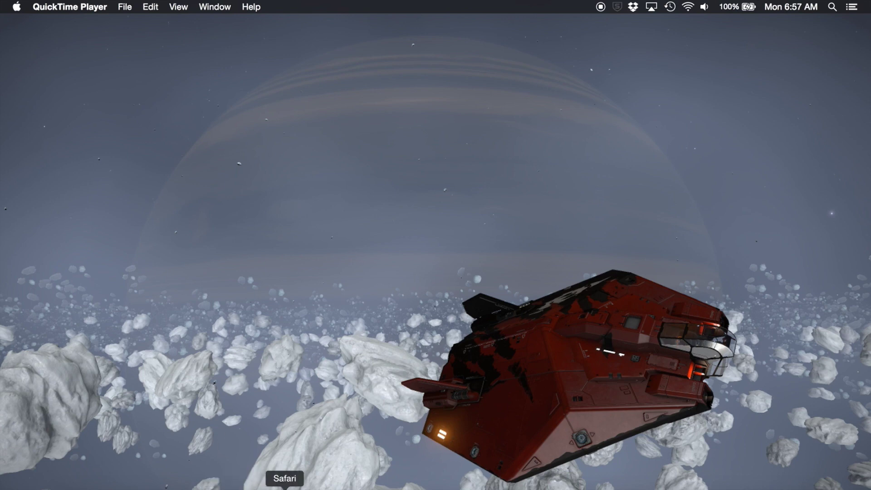
Open a new Finder window on the home folder from the Dock's Finder icon
{"action": "mouse_move", "coordinate": [285, 488]}
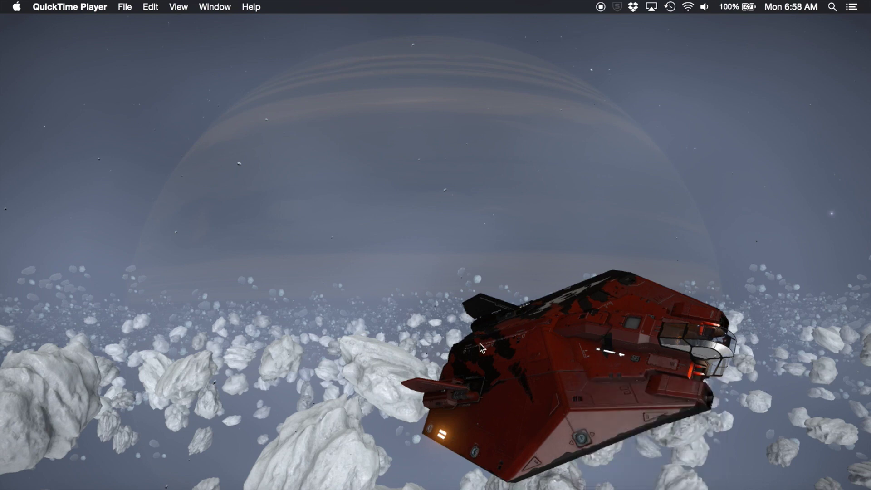
{"action": "left_click", "coordinate": [82, 488]}
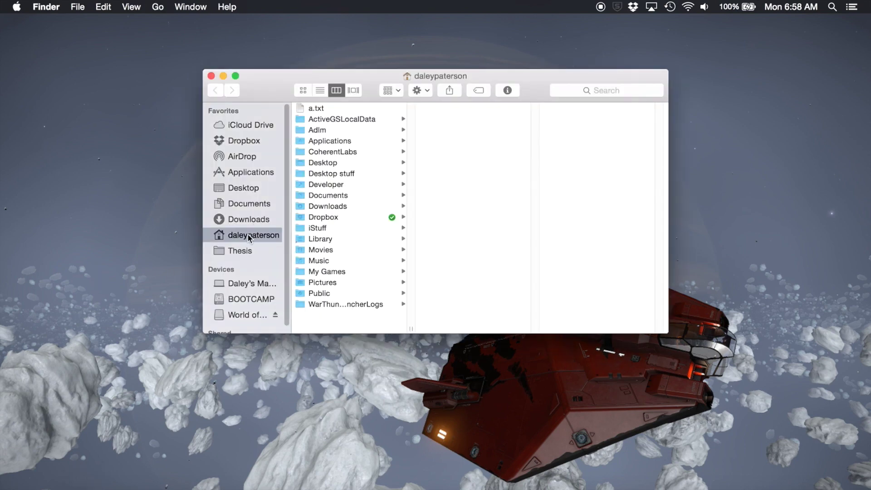
Go to the Applications folder and select the World of Warships.dmg disk image
{"action": "left_click", "coordinate": [249, 172]}
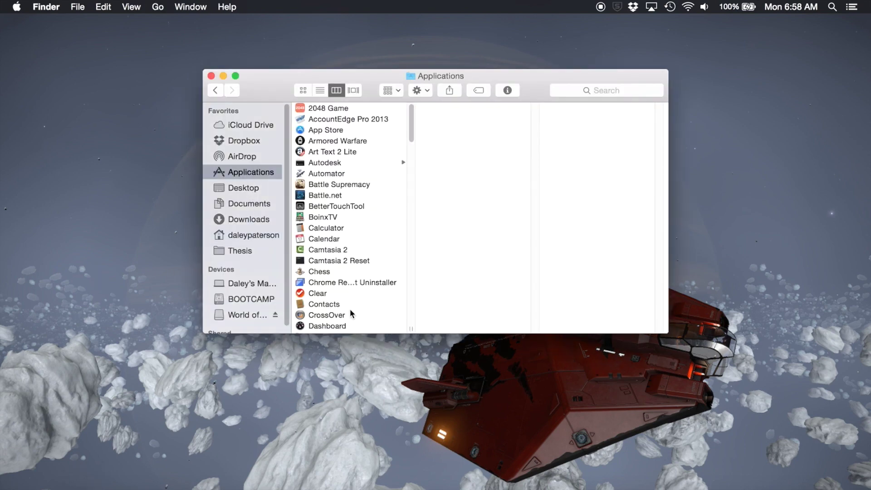
{"action": "scroll", "coordinate": [348, 320], "scroll_direction": "down", "scroll_amount": 15}
{"action": "left_click", "coordinate": [343, 308]}
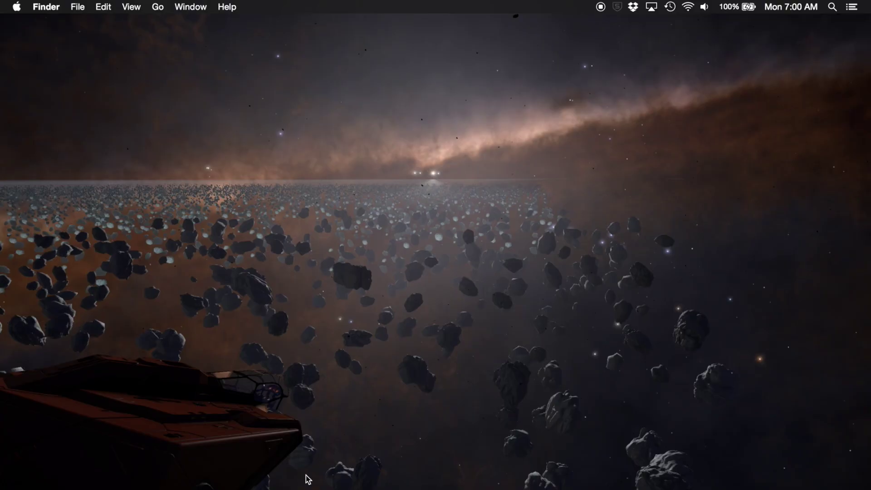
Switch to Safari's forum guide and expand the 'Installing WoWS on your Mac' section
{"action": "left_click", "coordinate": [283, 483]}
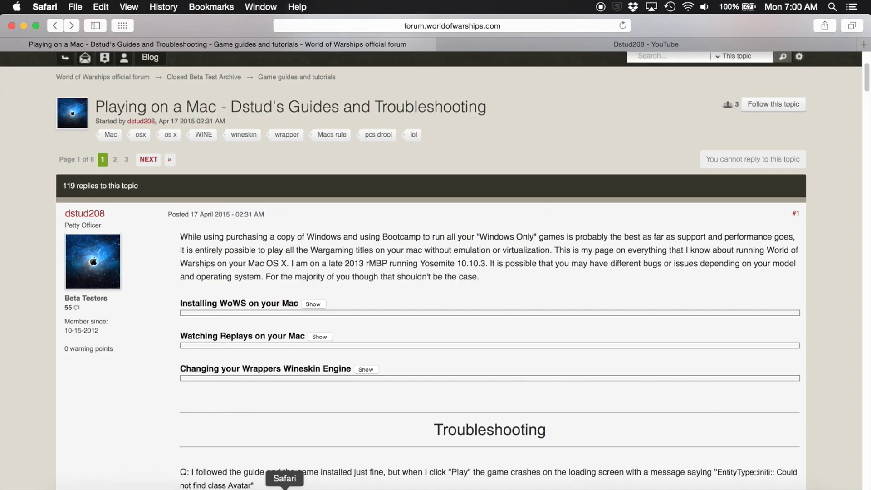
{"action": "scroll", "coordinate": [171, 443], "scroll_direction": "down", "scroll_amount": 8}
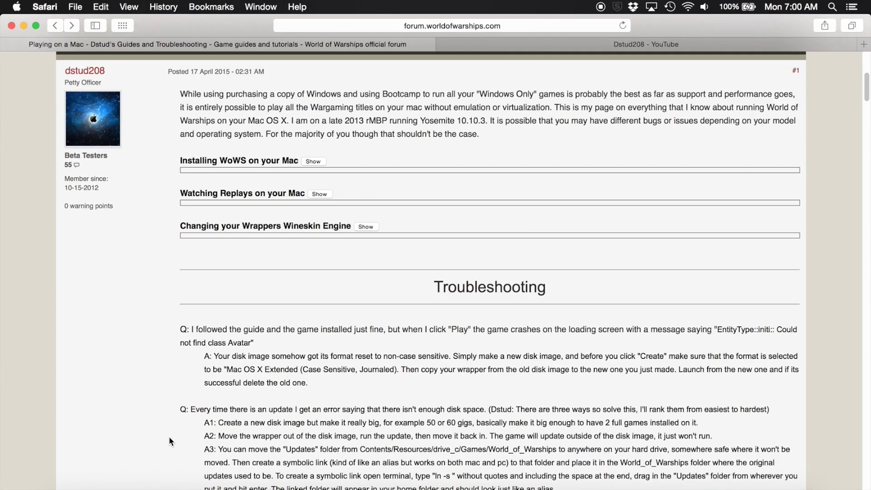
{"action": "left_click", "coordinate": [363, 188]}
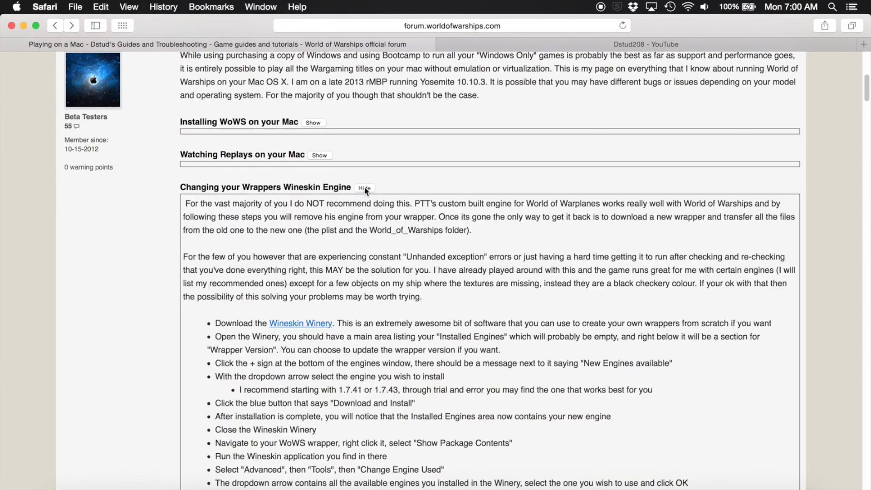
{"action": "left_click", "coordinate": [361, 190]}
{"action": "left_click", "coordinate": [320, 155]}
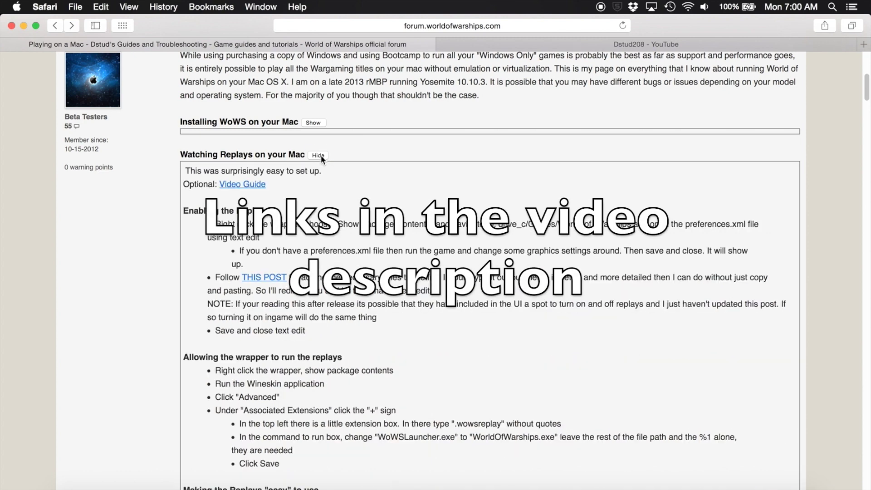
{"action": "left_click", "coordinate": [319, 155]}
{"action": "left_click", "coordinate": [313, 122]}
{"action": "scroll", "coordinate": [110, 342], "scroll_direction": "down", "scroll_amount": 1}
{"action": "scroll", "coordinate": [113, 347], "scroll_direction": "down", "scroll_amount": 3}
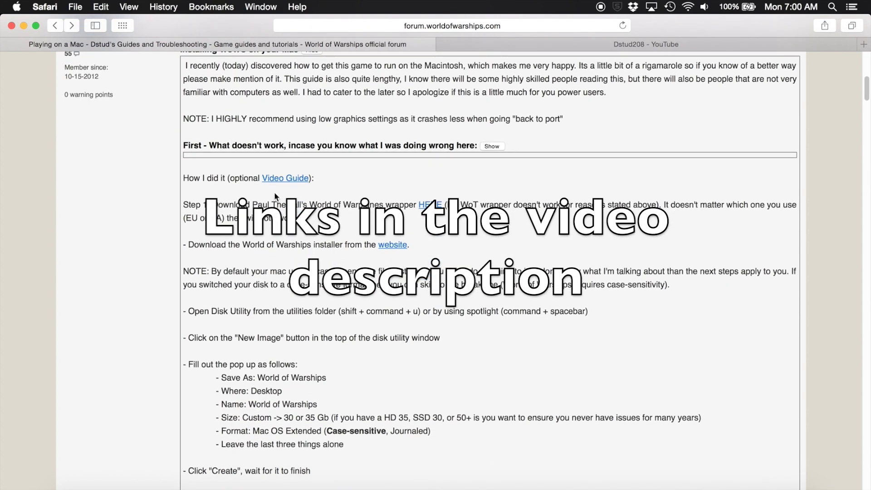
Download the US World of Warplanes wrapper from PaulTheTall's page, then return to the guide
{"action": "left_click", "coordinate": [436, 210]}
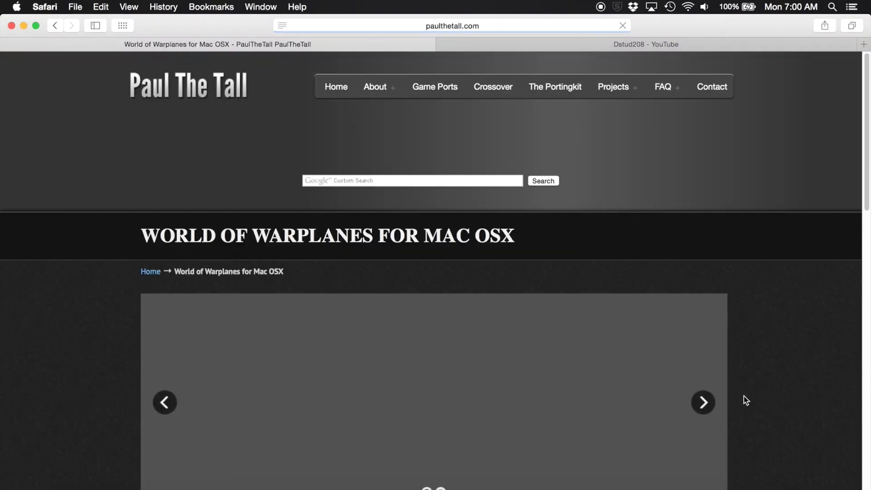
{"action": "scroll", "coordinate": [761, 399], "scroll_direction": "down", "scroll_amount": 5}
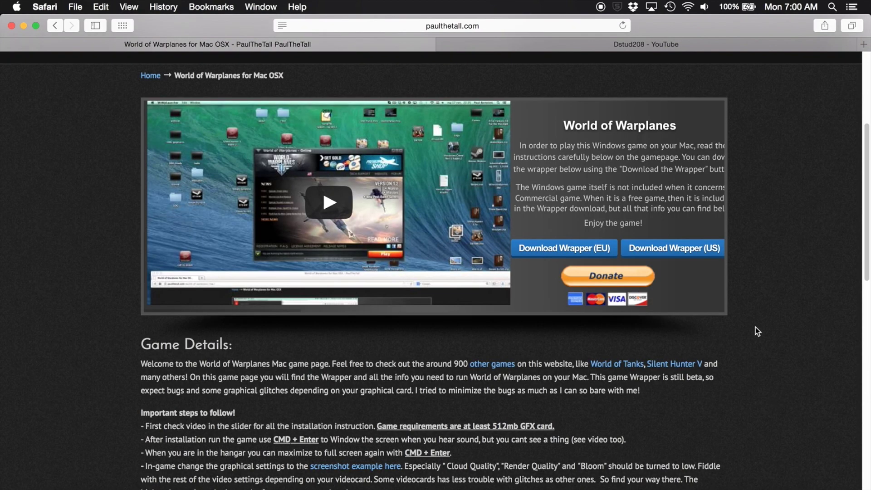
{"action": "left_click", "coordinate": [684, 252]}
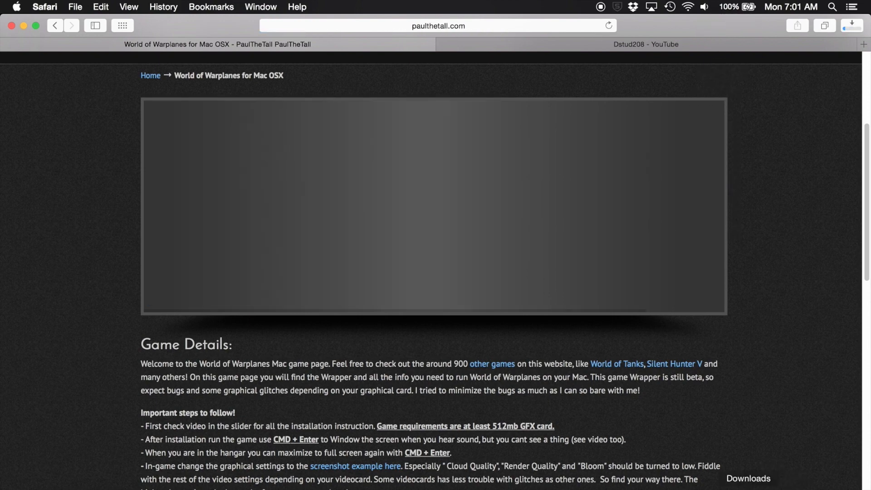
{"action": "left_click", "coordinate": [55, 25]}
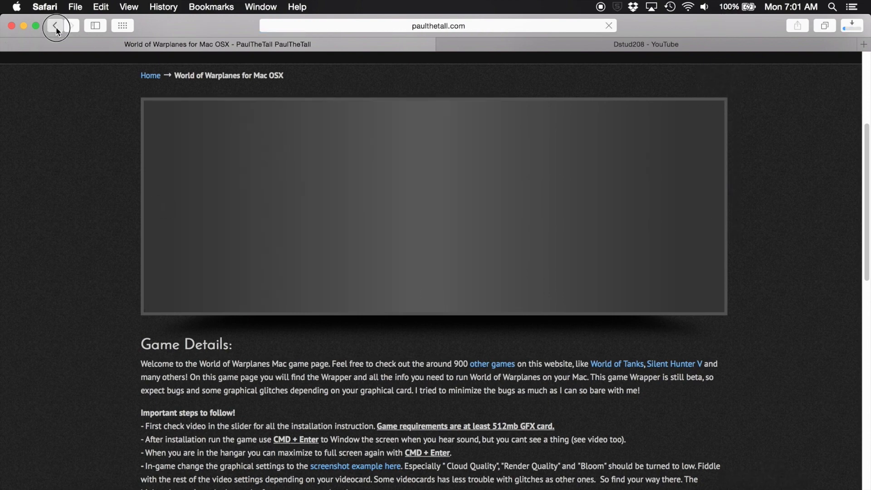
Expand the guide's 'Installing WoWS on your Mac' section
{"action": "scroll", "coordinate": [231, 372], "scroll_direction": "down", "scroll_amount": 5}
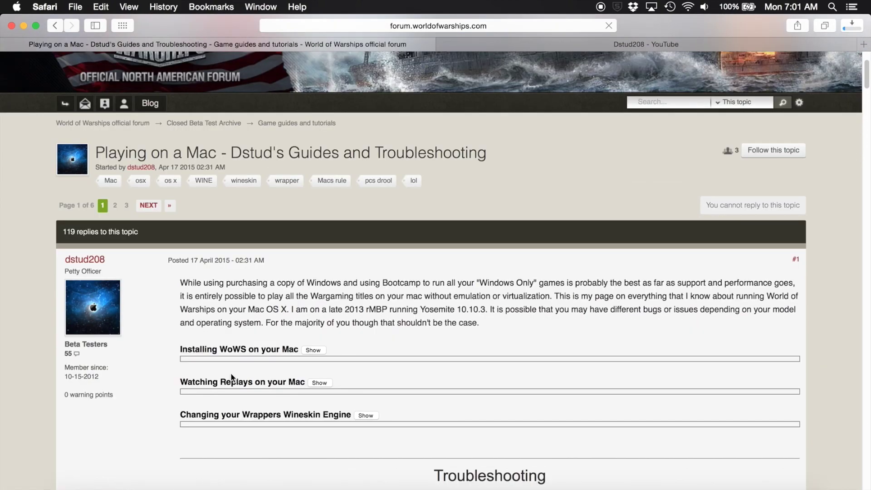
{"action": "scroll", "coordinate": [349, 286], "scroll_direction": "down", "scroll_amount": 2}
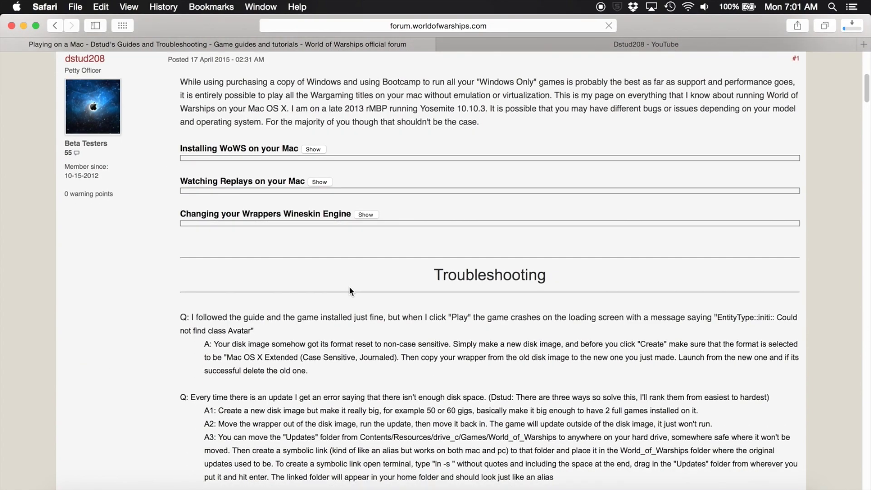
{"action": "left_click", "coordinate": [368, 197]}
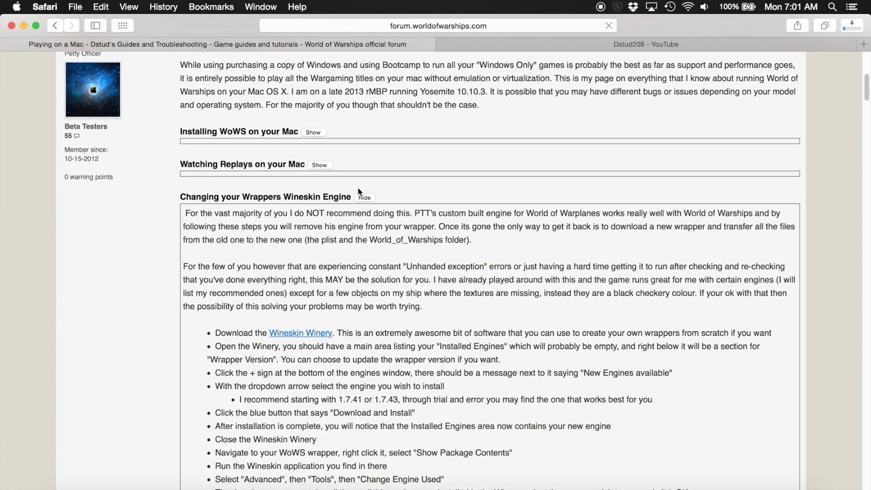
{"action": "left_click", "coordinate": [364, 197]}
{"action": "left_click", "coordinate": [321, 133]}
Follow the guide's 'website' link to the official World of Warships site
{"action": "scroll", "coordinate": [163, 324], "scroll_direction": "down", "scroll_amount": 2}
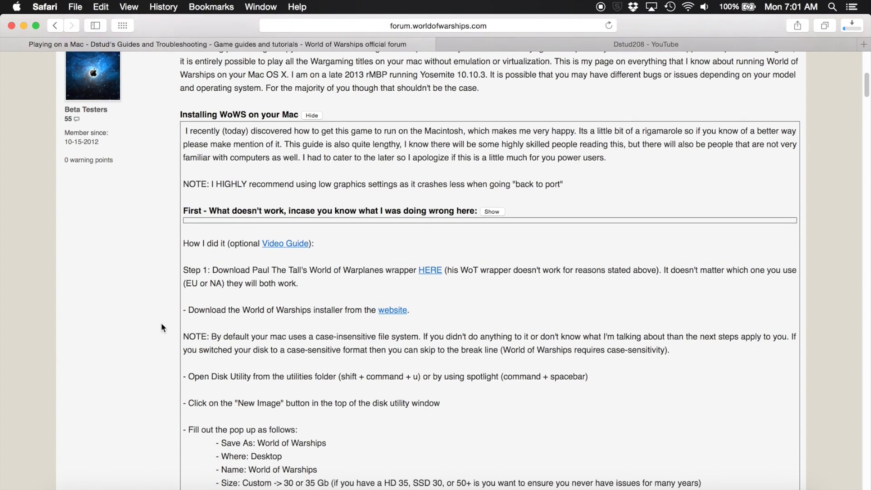
{"action": "scroll", "coordinate": [167, 277], "scroll_direction": "down", "scroll_amount": 1}
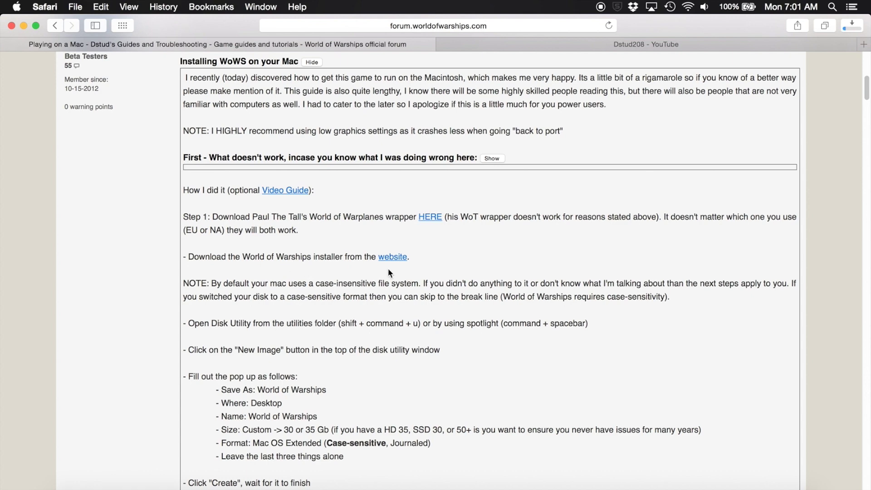
{"action": "scroll", "coordinate": [388, 269], "scroll_direction": "down", "scroll_amount": 2}
{"action": "scroll", "coordinate": [389, 270], "scroll_direction": "down", "scroll_amount": 1}
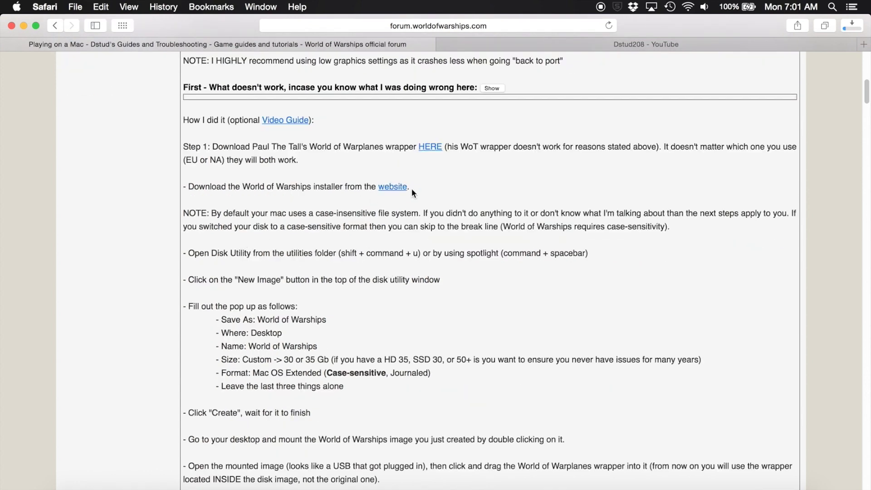
{"action": "left_click", "coordinate": [388, 188]}
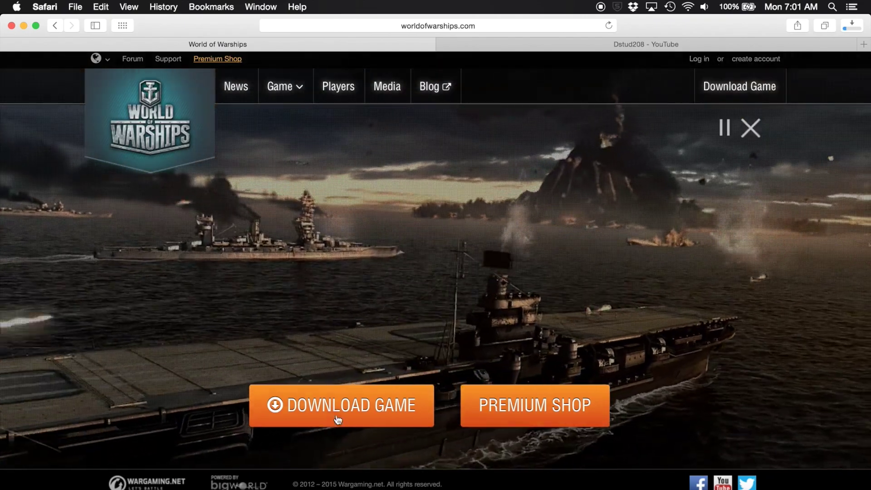
Download the World of Warships game installer from the Download Game page, then go back to the guide
{"action": "left_click", "coordinate": [335, 414]}
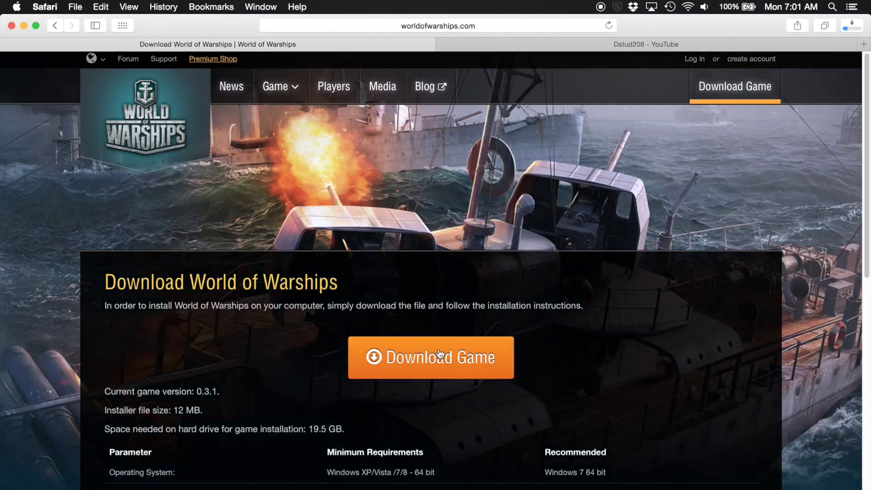
{"action": "left_click", "coordinate": [447, 358]}
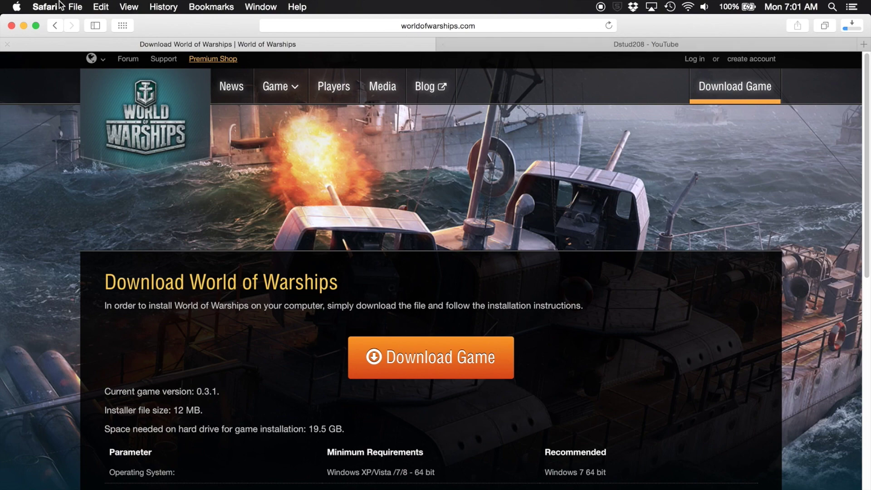
{"action": "left_click", "coordinate": [54, 27]}
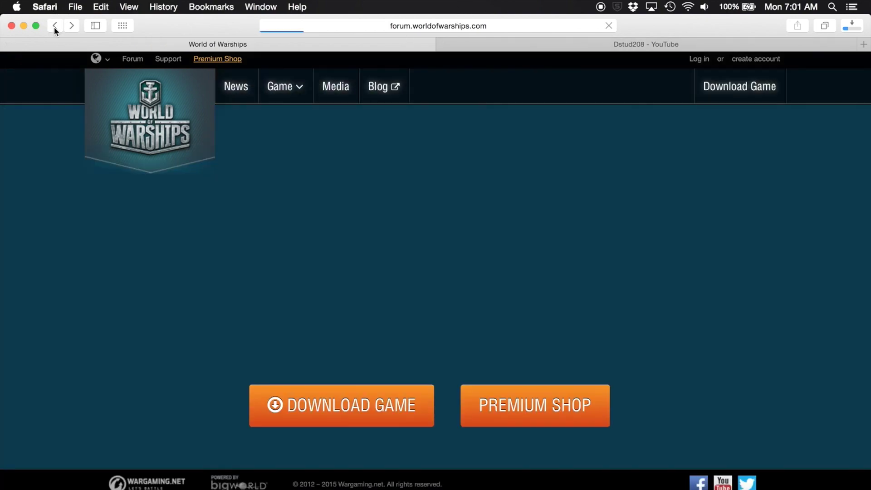
{"action": "scroll", "coordinate": [205, 474], "scroll_direction": "down", "scroll_amount": 5}
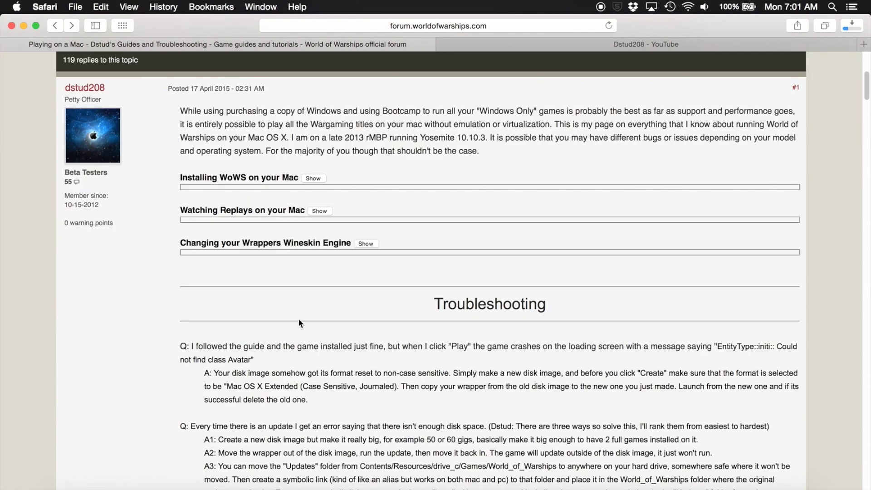
Re-expand the 'Installing WoWS on your Mac' section and scroll through its steps
{"action": "left_click", "coordinate": [366, 244]}
{"action": "left_click", "coordinate": [365, 243]}
{"action": "left_click", "coordinate": [314, 180]}
{"action": "scroll", "coordinate": [137, 325], "scroll_direction": "down", "scroll_amount": 2}
{"action": "scroll", "coordinate": [136, 324], "scroll_direction": "down", "scroll_amount": 2}
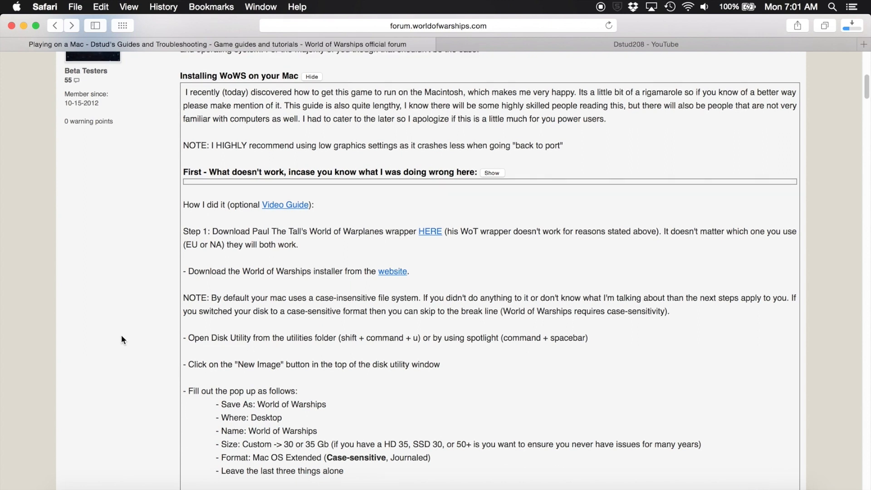
{"action": "scroll", "coordinate": [135, 331], "scroll_direction": "down", "scroll_amount": 1}
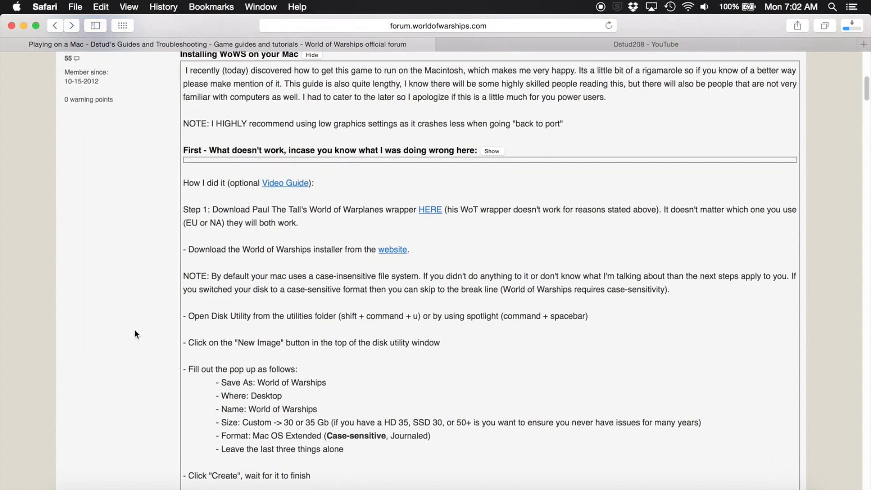
Launch Disk Utility through a Spotlight search for 'disk'
{"action": "key", "text": "super+space"}
{"action": "type", "text": "disk"}
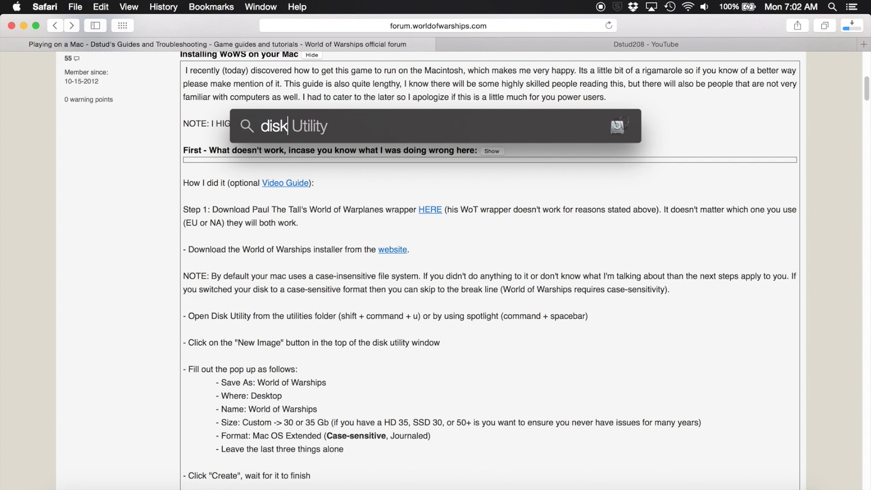
{"action": "key", "text": "Return"}
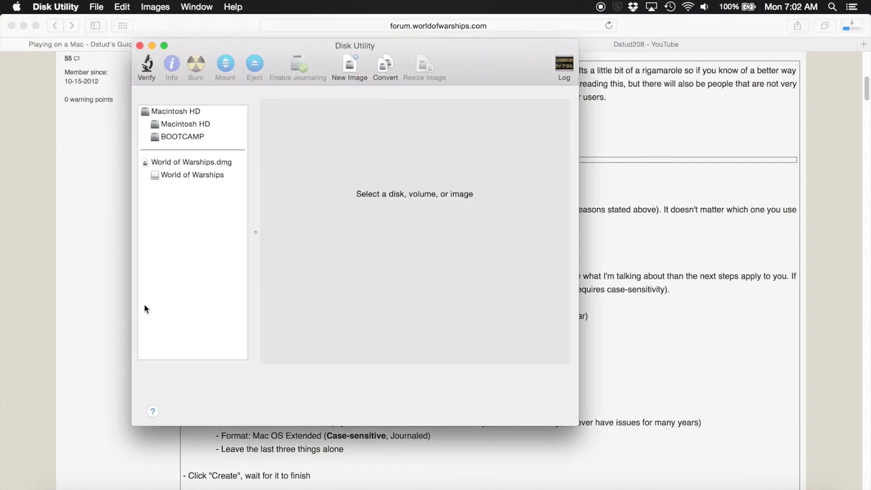
Start a new blank image with Save As and Name both set to 'World of Warships'
{"action": "left_click", "coordinate": [350, 61]}
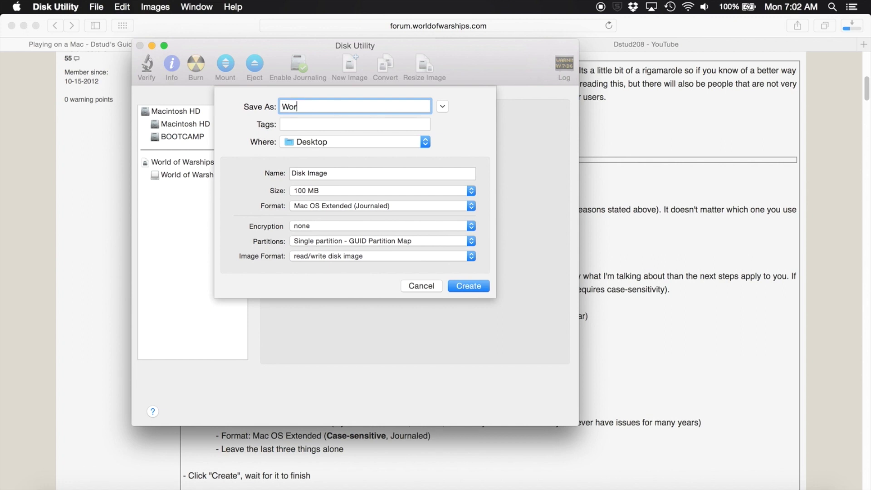
{"action": "type", "text": "ld of Warships"}
{"action": "key", "text": "Tab"}
{"action": "key", "text": "Tab"}
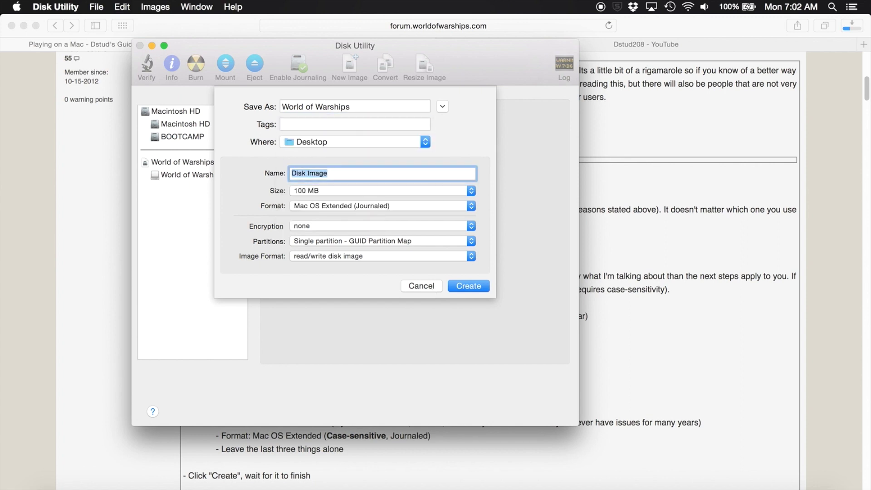
{"action": "type", "text": "Worldo"}
{"action": "key", "text": "BackSpace"}
{"action": "key", "text": "BackSpace"}
{"action": "type", "text": "of Warships"}
{"action": "key", "text": "Tab"}
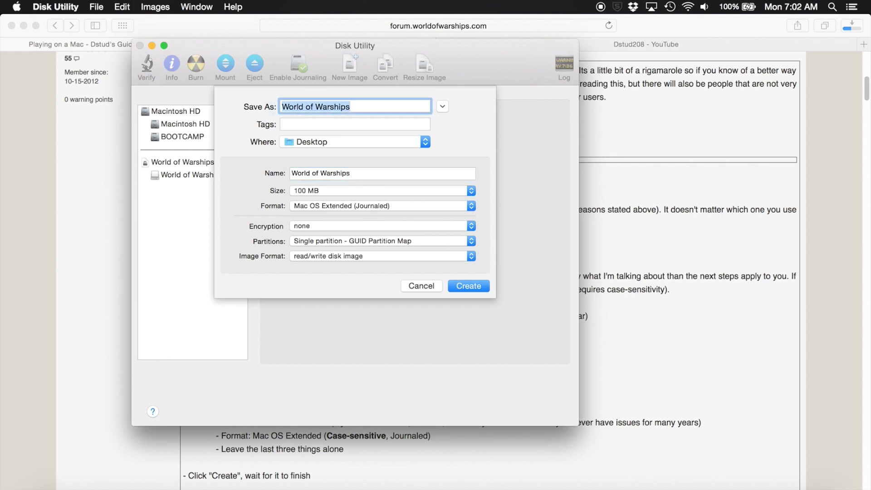
Give the image a custom 40 MB size and Case-sensitive, Journaled format, then create it
{"action": "left_click", "coordinate": [471, 190]}
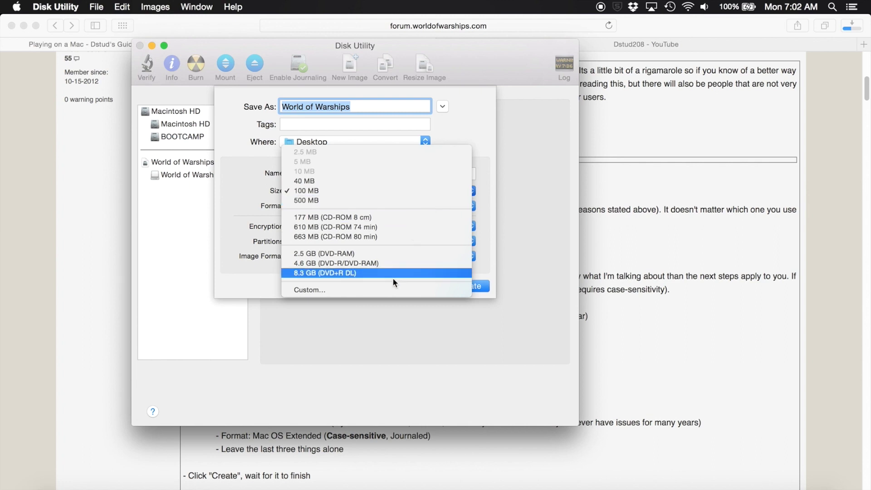
{"action": "left_click", "coordinate": [391, 289]}
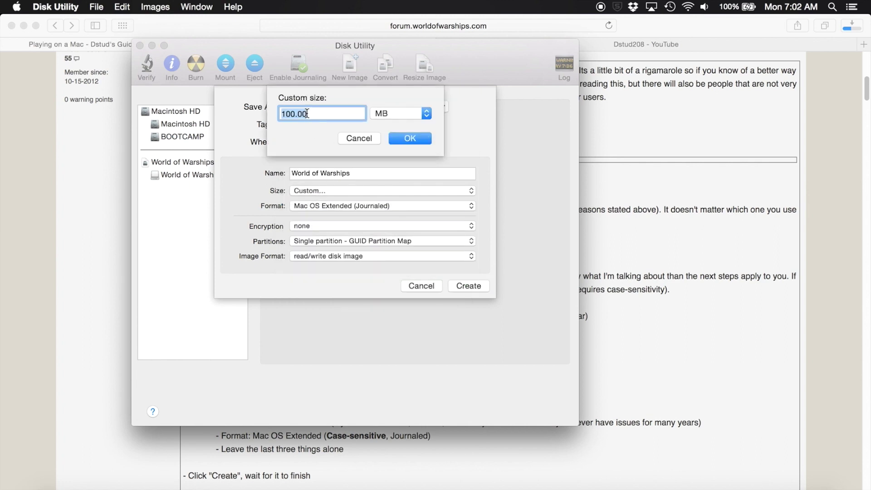
{"action": "type", "text": "40"}
{"action": "left_click", "coordinate": [410, 140]}
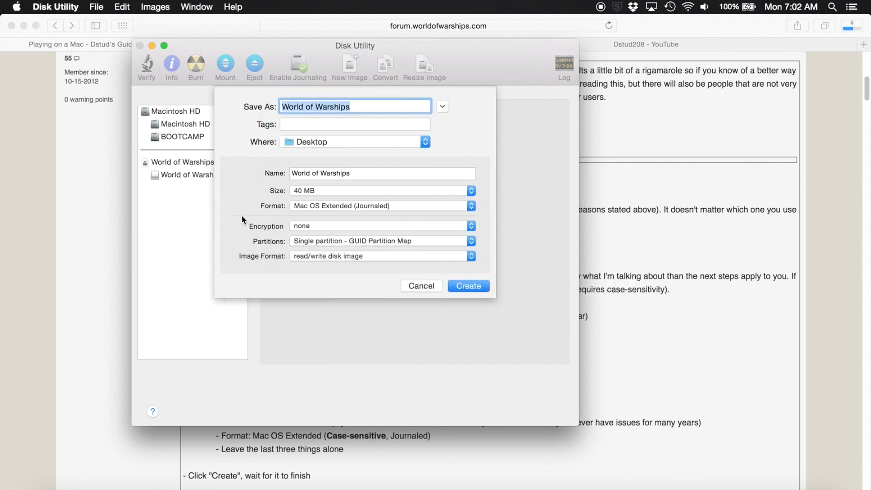
{"action": "left_click", "coordinate": [386, 207]}
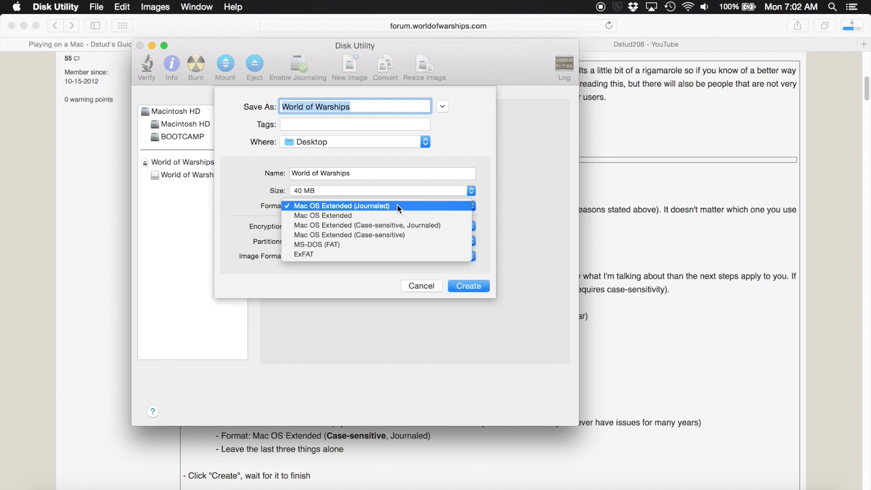
{"action": "left_click", "coordinate": [417, 229]}
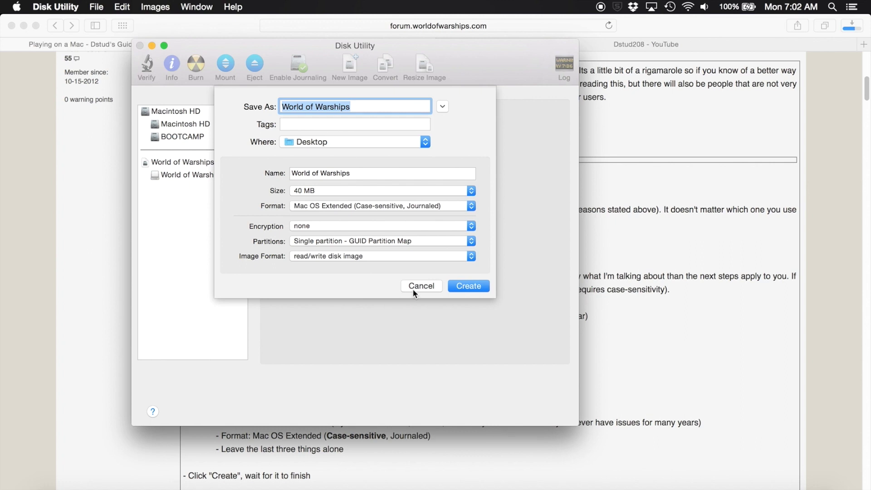
{"action": "left_click", "coordinate": [449, 285]}
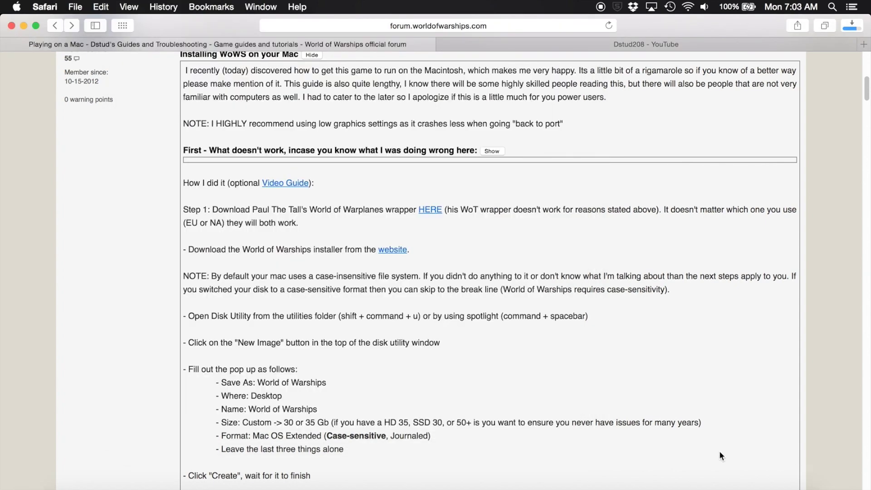
{"action": "scroll", "coordinate": [718, 449], "scroll_direction": "down", "scroll_amount": 3}
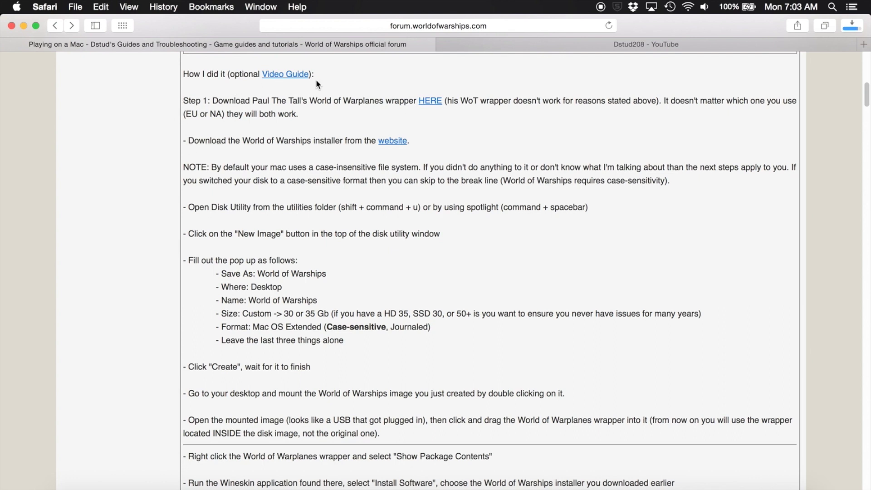
Hide Safari with Command+H to reveal the desktop
{"action": "key", "text": "super+h"}
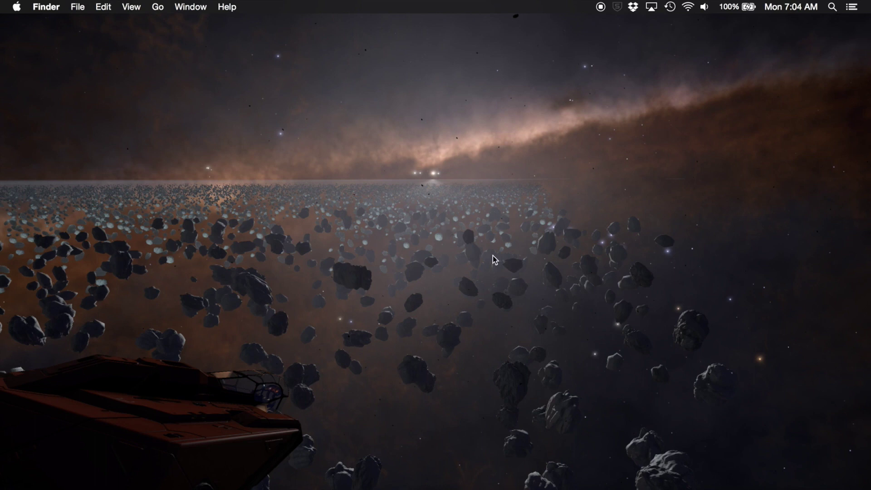
Move the WOW Northern America wrapper and WoWS_internet_install_na.exe from Downloads onto the Desktop
{"action": "left_click", "coordinate": [749, 481]}
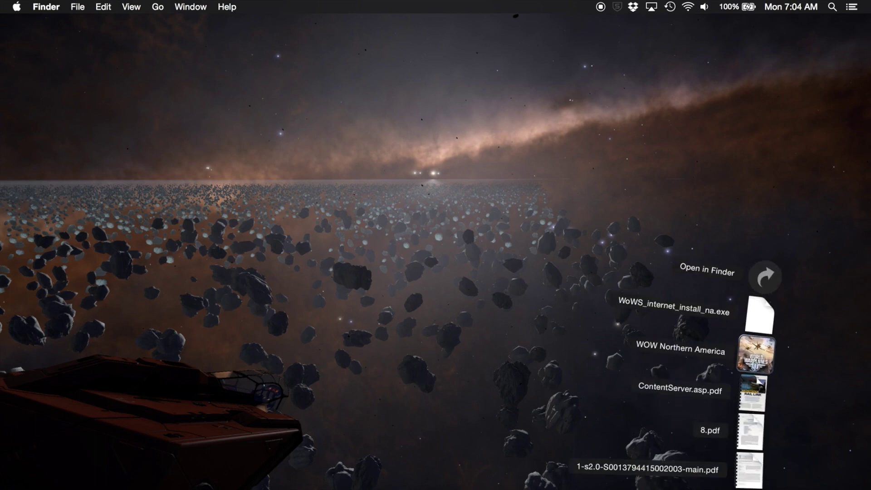
{"action": "left_click_drag", "start_coordinate": [756, 354], "coordinate": [673, 114]}
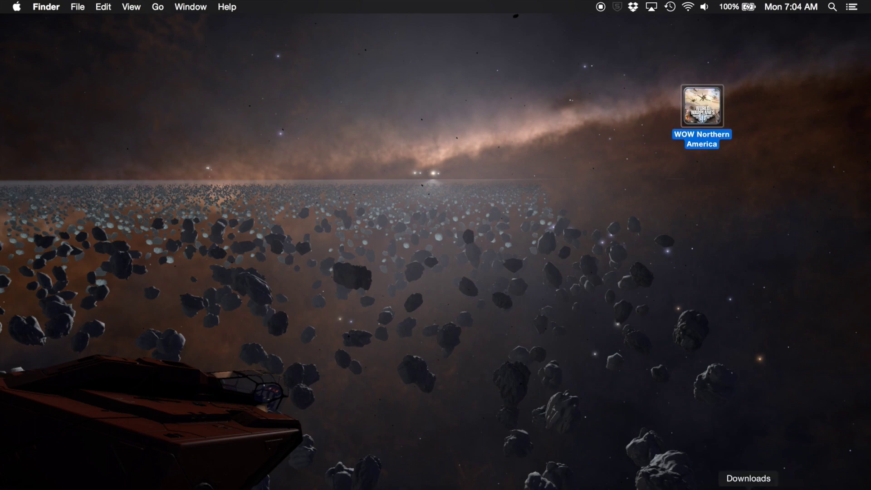
{"action": "left_click", "coordinate": [749, 482]}
{"action": "left_click_drag", "start_coordinate": [754, 358], "coordinate": [819, 127]}
{"action": "left_click_drag", "start_coordinate": [708, 116], "coordinate": [774, 116]}
Show the wrapper's package contents and launch the Wineskin app inside it
{"action": "left_click", "coordinate": [665, 178]}
{"action": "right_click", "coordinate": [770, 108]}
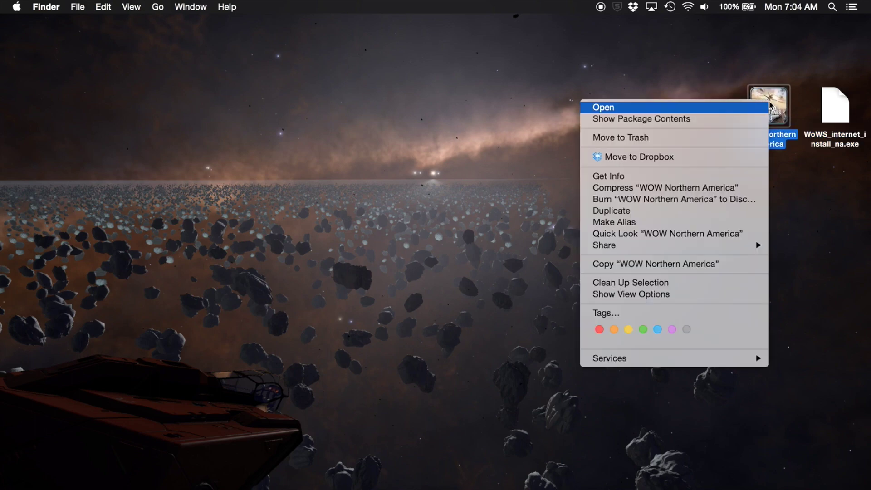
{"action": "left_click", "coordinate": [799, 178]}
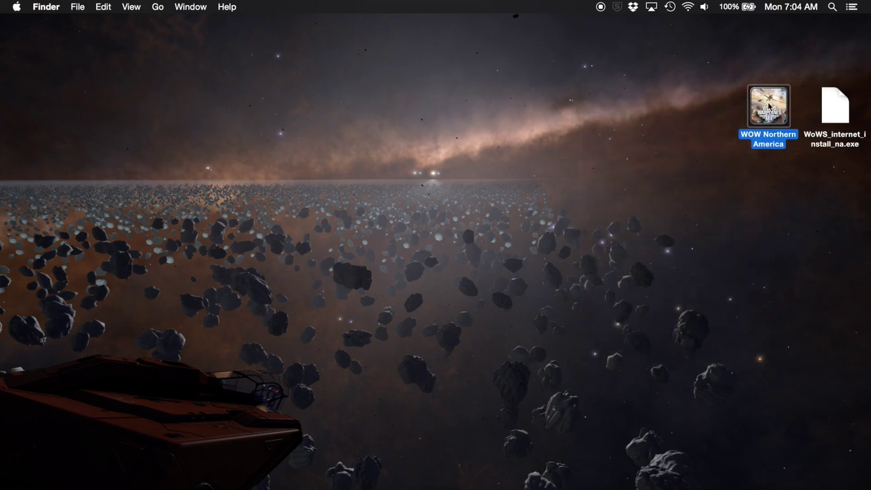
{"action": "right_click", "coordinate": [769, 108]}
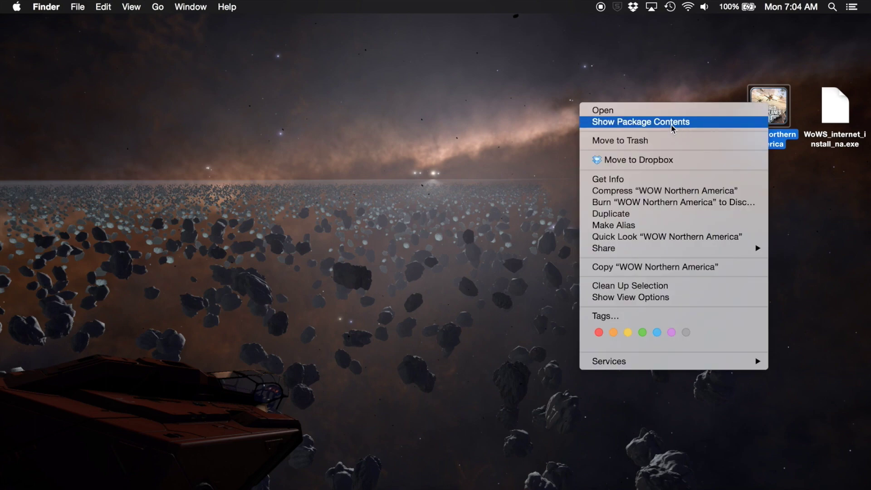
{"action": "left_click", "coordinate": [668, 123]}
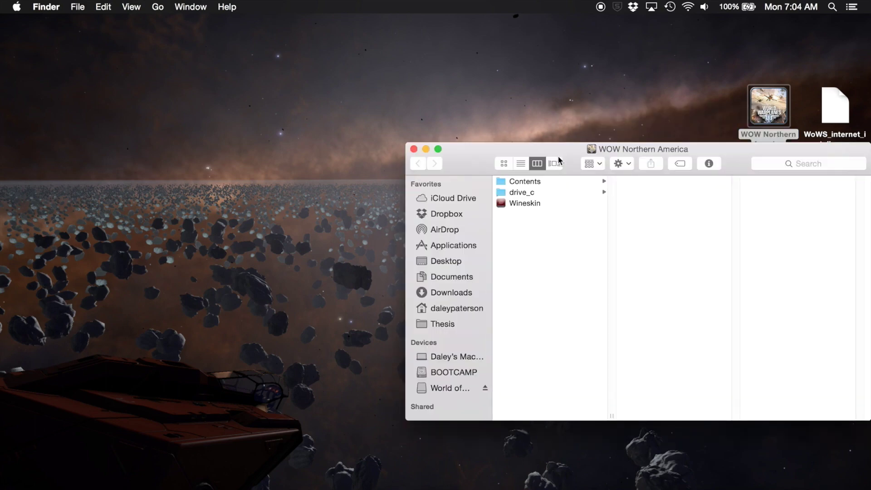
{"action": "left_click_drag", "start_coordinate": [561, 149], "coordinate": [355, 100]}
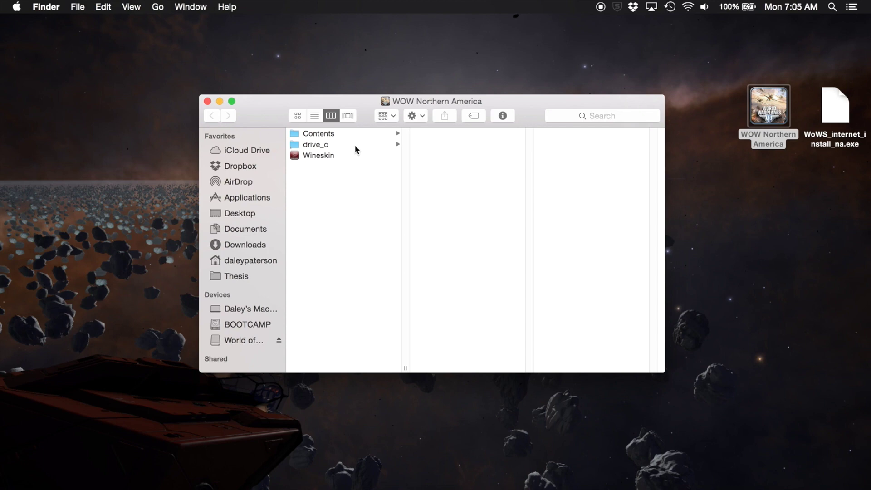
{"action": "left_click_drag", "start_coordinate": [365, 111], "coordinate": [352, 103]}
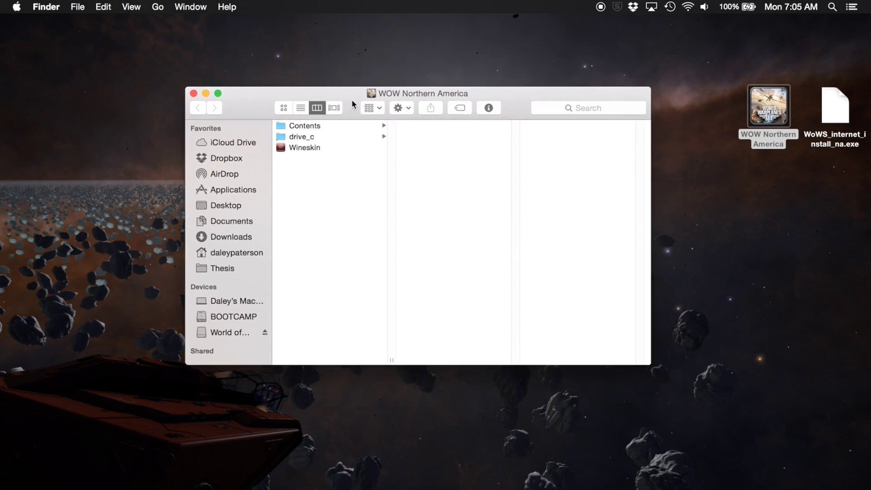
{"action": "left_click", "coordinate": [305, 147]}
{"action": "double_click", "coordinate": [305, 148]}
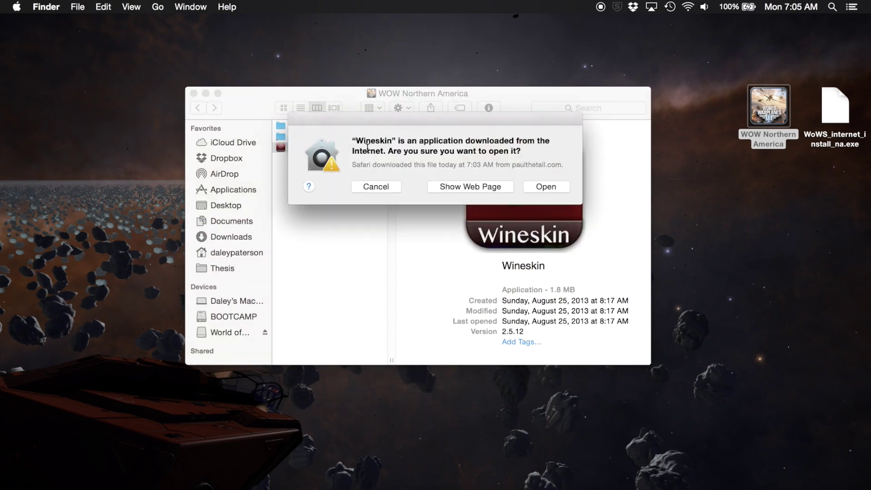
Open the wrapper's Wineskin app and show the Tools tab of its Advanced settings
{"action": "left_click", "coordinate": [560, 187]}
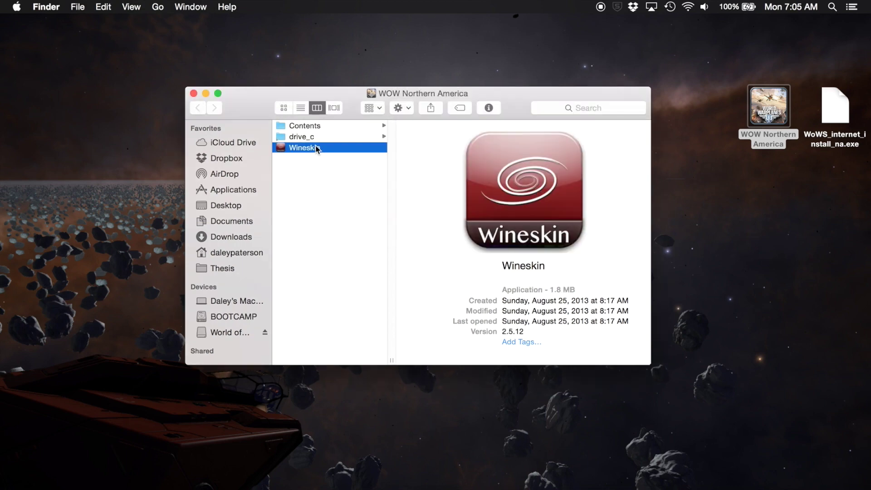
{"action": "right_click", "coordinate": [316, 146]}
{"action": "left_click", "coordinate": [301, 171]}
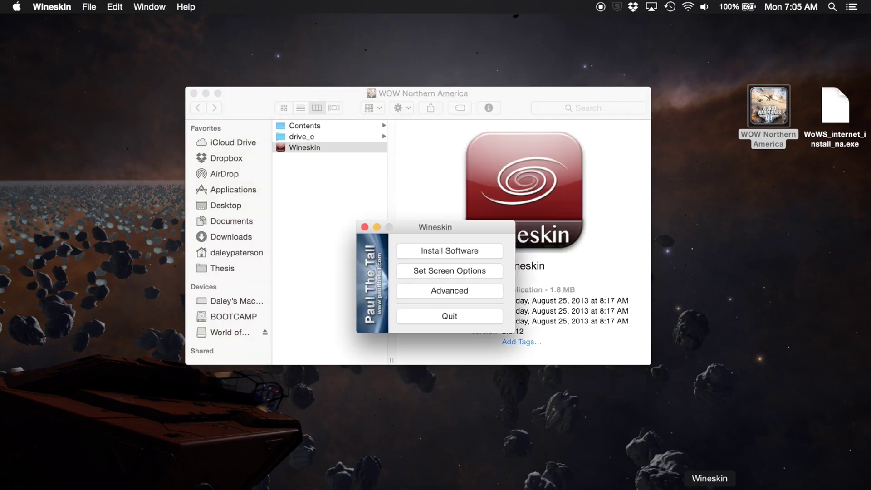
{"action": "left_click", "coordinate": [458, 227]}
{"action": "left_click_drag", "start_coordinate": [459, 227], "coordinate": [384, 170]}
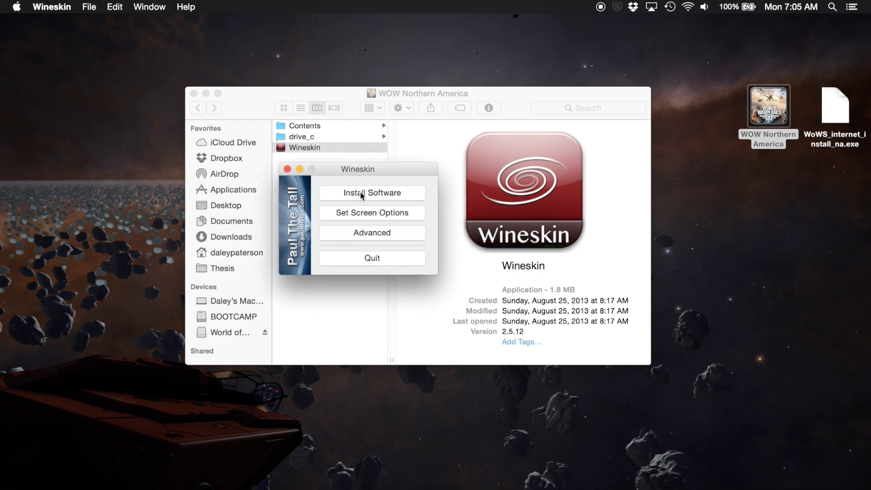
{"action": "left_click", "coordinate": [365, 234]}
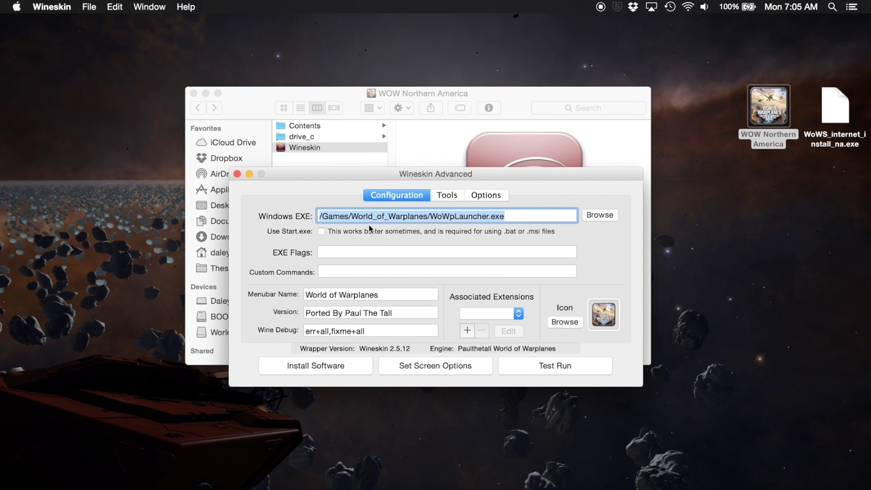
{"action": "left_click_drag", "start_coordinate": [513, 120], "coordinate": [448, 114]}
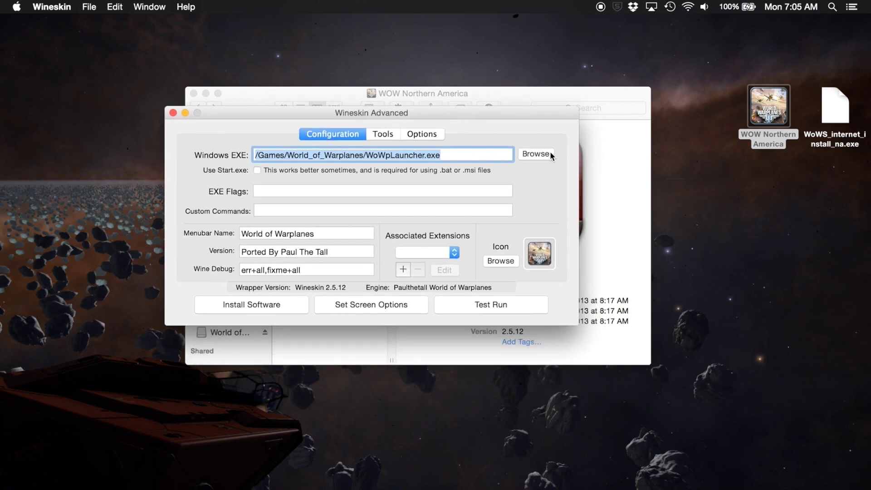
{"action": "left_click", "coordinate": [383, 133]}
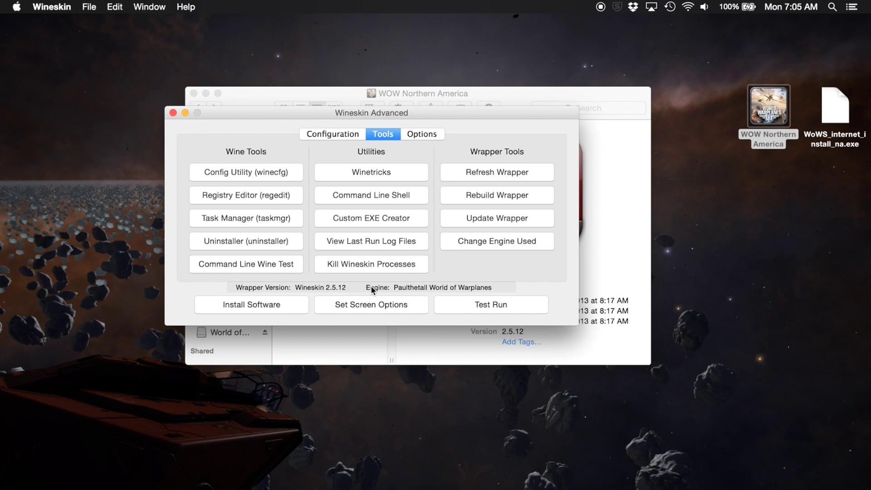
Keep WS9Wine1.7.44 as the engine and update the wrapper from 2.5.12 to 2.6.0
{"action": "left_click", "coordinate": [484, 241]}
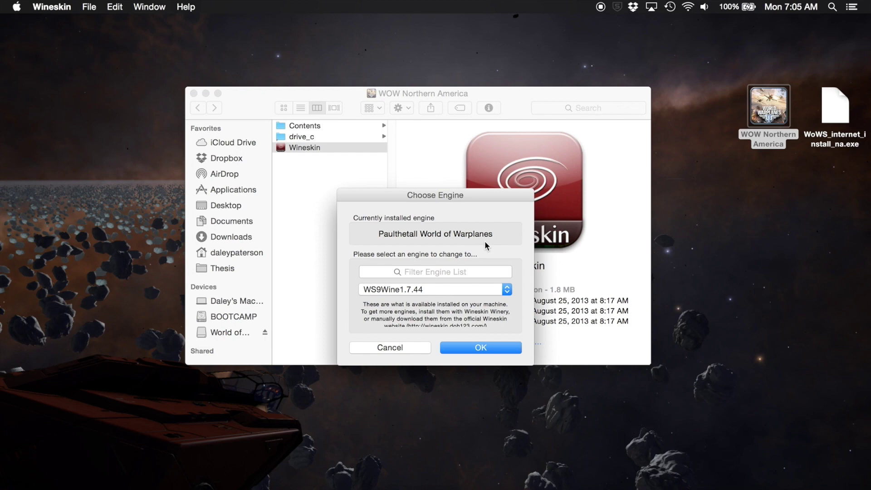
{"action": "left_click_drag", "start_coordinate": [491, 193], "coordinate": [617, 146]}
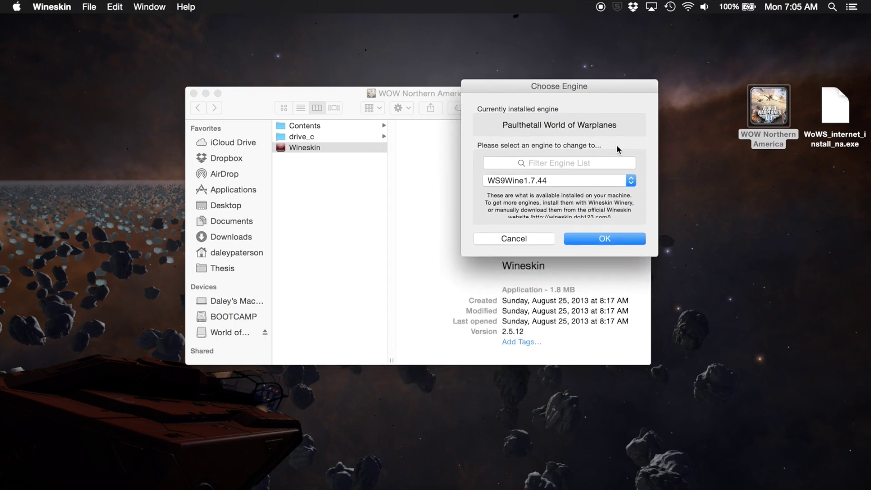
{"action": "left_click", "coordinate": [631, 181]}
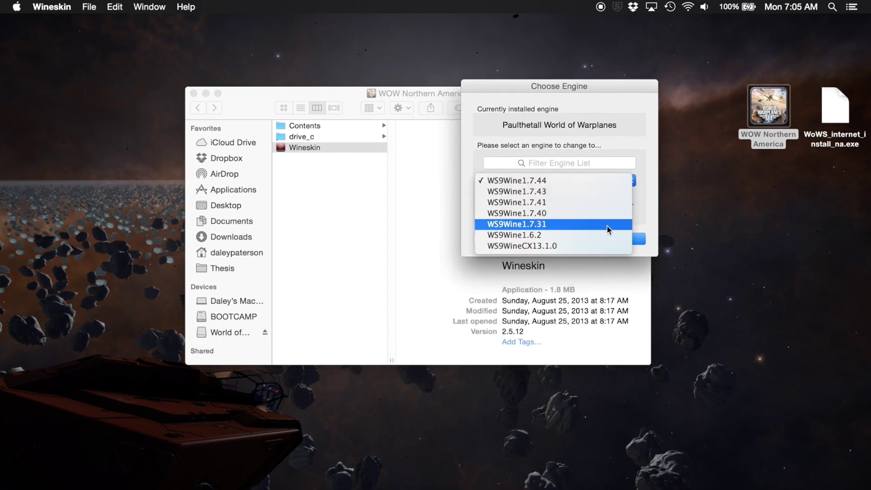
{"action": "left_click", "coordinate": [579, 182]}
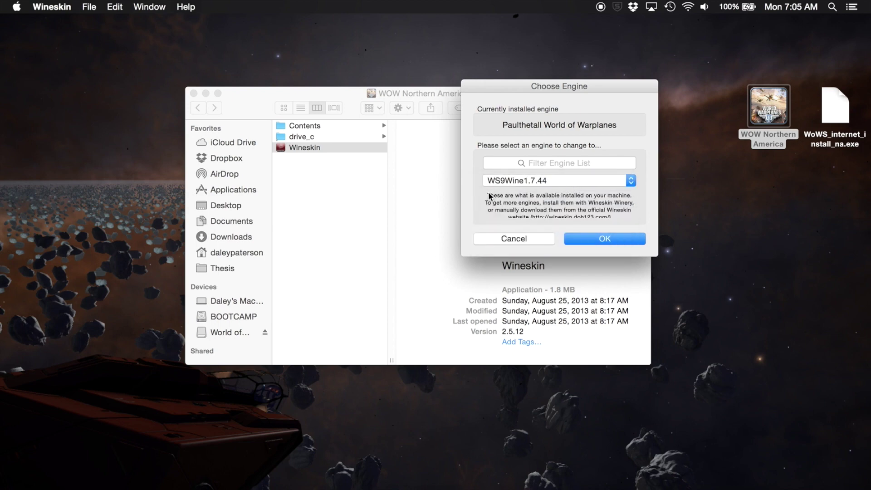
{"action": "left_click", "coordinate": [605, 239]}
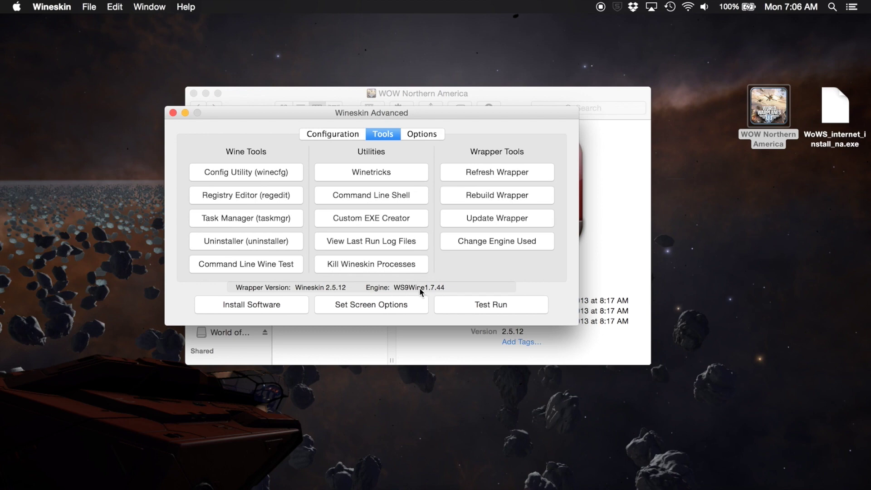
{"action": "left_click", "coordinate": [490, 218]}
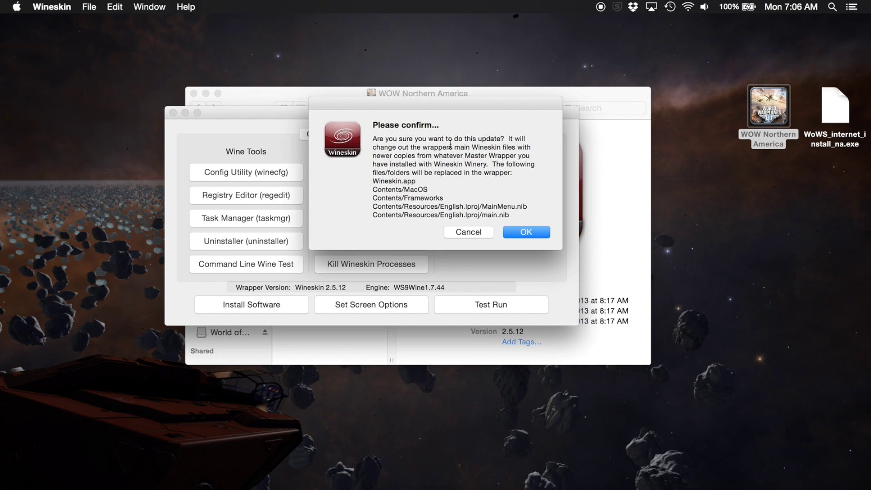
{"action": "left_click", "coordinate": [527, 232]}
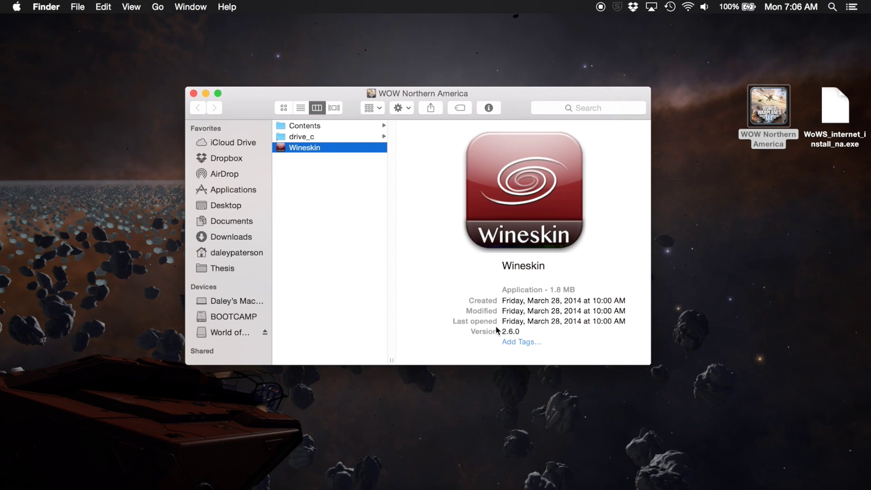
Change the Windows EXE path to /Games/World_of_Warships/WoWSLauncher.exe
{"action": "double_click", "coordinate": [326, 147]}
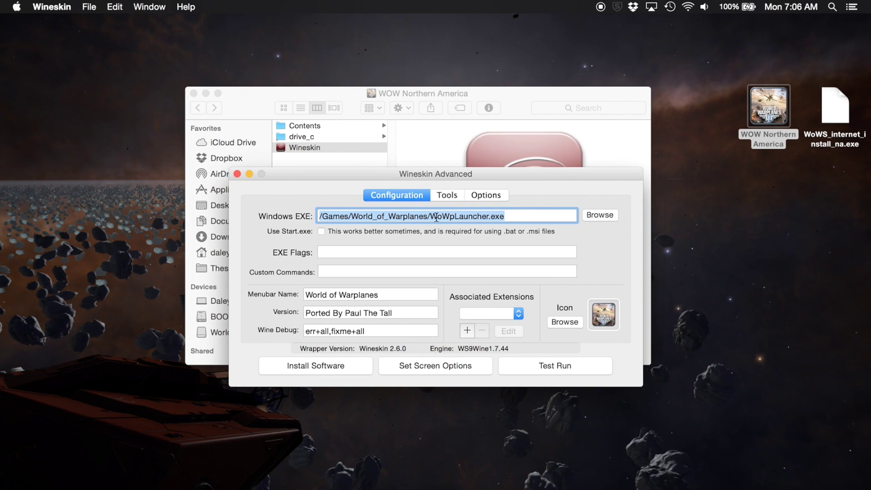
{"action": "left_click", "coordinate": [390, 216]}
{"action": "left_click_drag", "start_coordinate": [389, 216], "coordinate": [428, 217]}
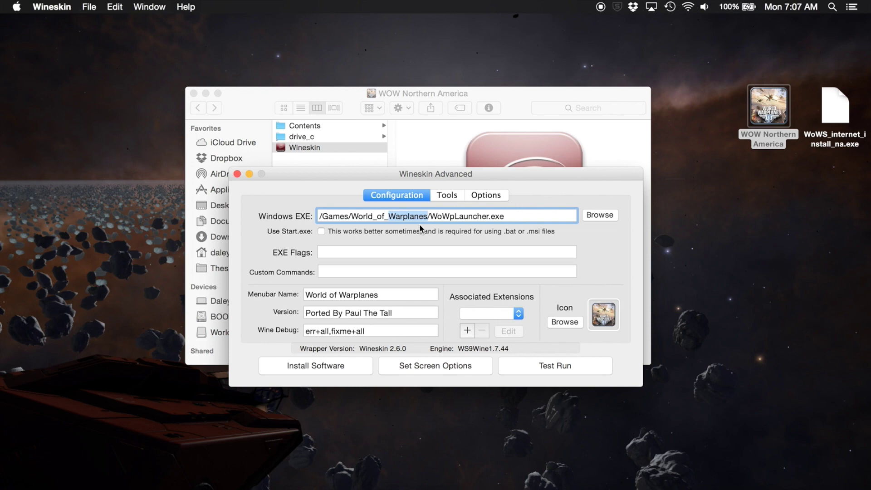
{"action": "type", "text": "Warships"}
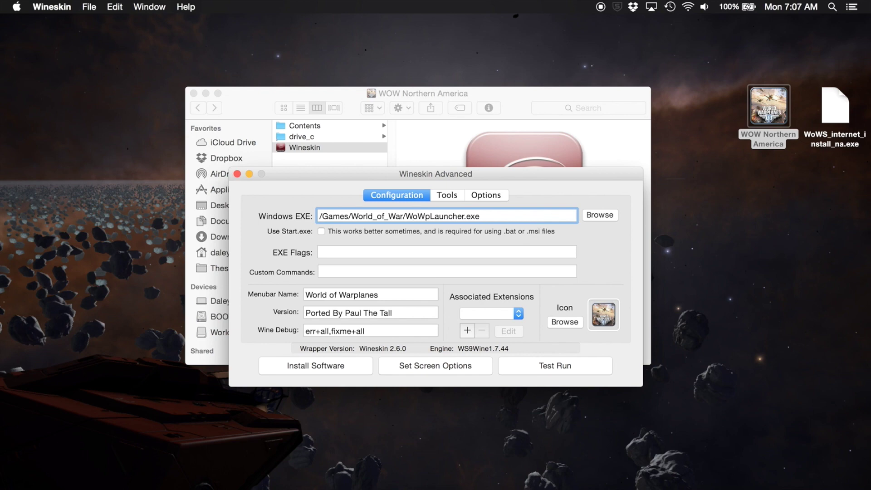
{"action": "left_click", "coordinate": [454, 216]}
{"action": "key", "text": "BackSpace"}
{"action": "type", "text": "S"}
{"action": "left_click_drag", "start_coordinate": [333, 172], "coordinate": [340, 148]}
{"action": "left_click", "coordinate": [521, 227]}
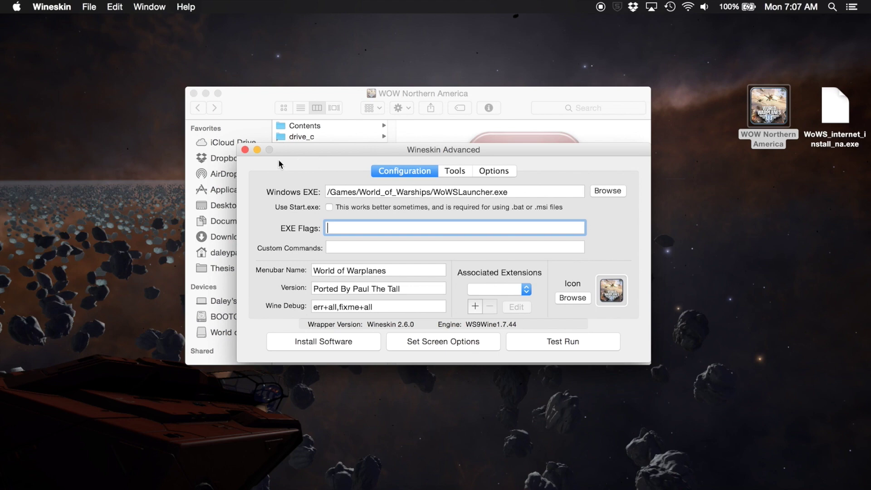
Delete the World_of_Warplanes folder from the wrapper's drive_c/Games folder
{"action": "left_click_drag", "start_coordinate": [359, 147], "coordinate": [409, 195]}
{"action": "left_click", "coordinate": [353, 97]}
{"action": "left_click", "coordinate": [338, 137]}
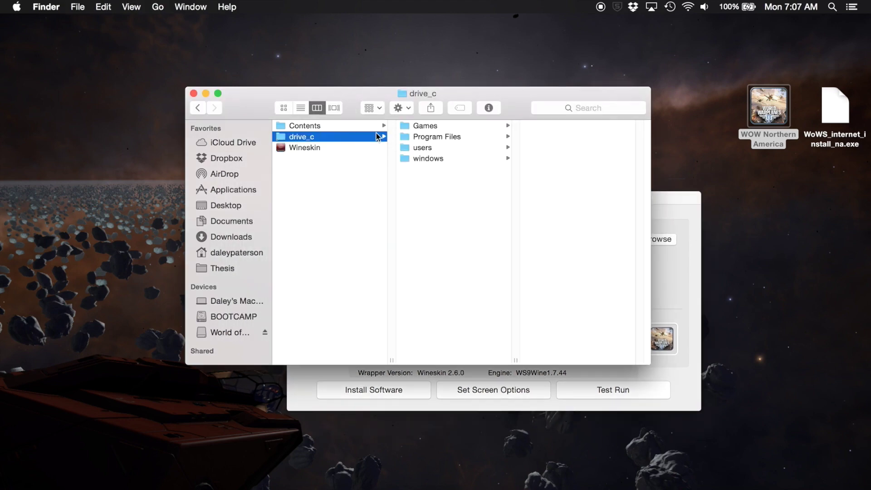
{"action": "left_click", "coordinate": [463, 126]}
{"action": "left_click", "coordinate": [560, 126]}
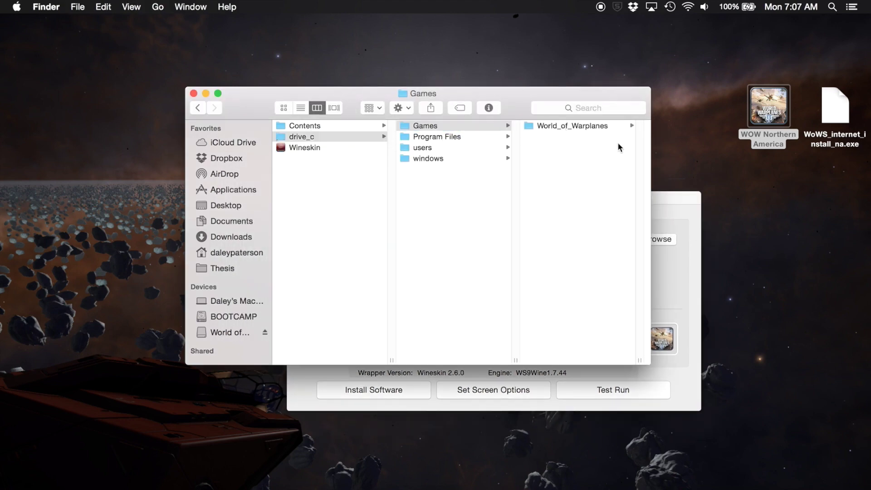
{"action": "key", "text": "super+BackSpace"}
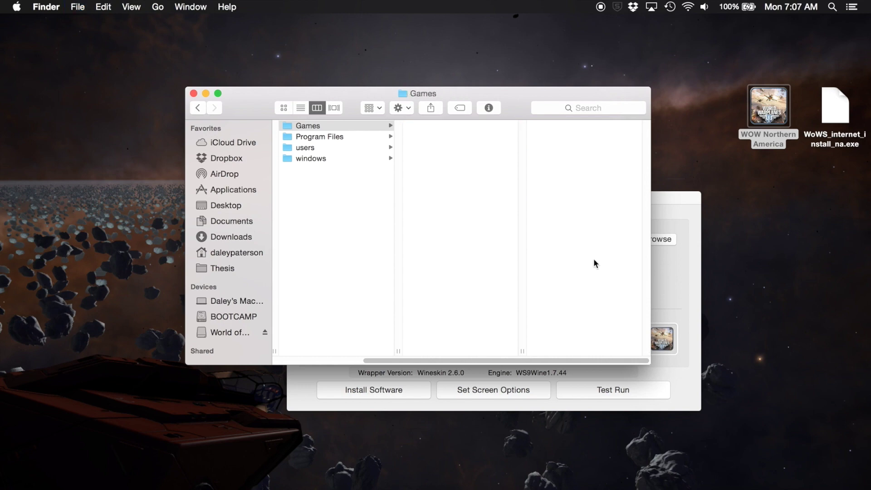
{"action": "left_click_drag", "start_coordinate": [540, 361], "coordinate": [392, 362]}
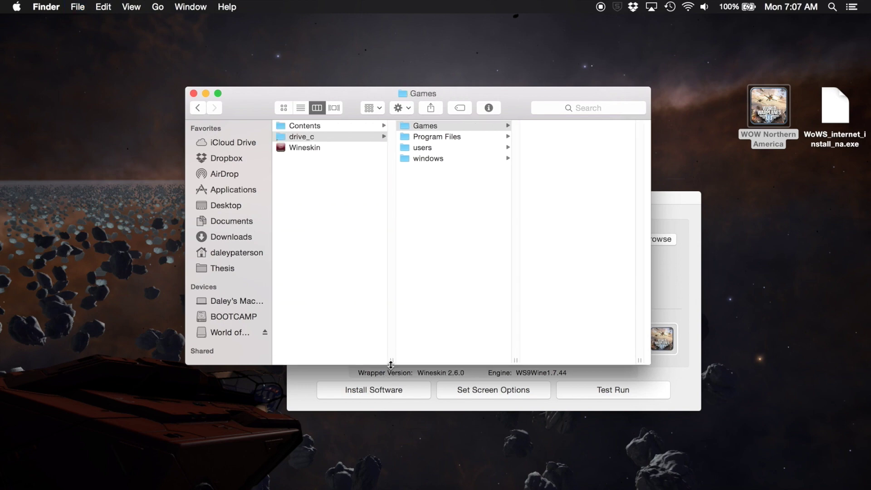
{"action": "left_click", "coordinate": [679, 206]}
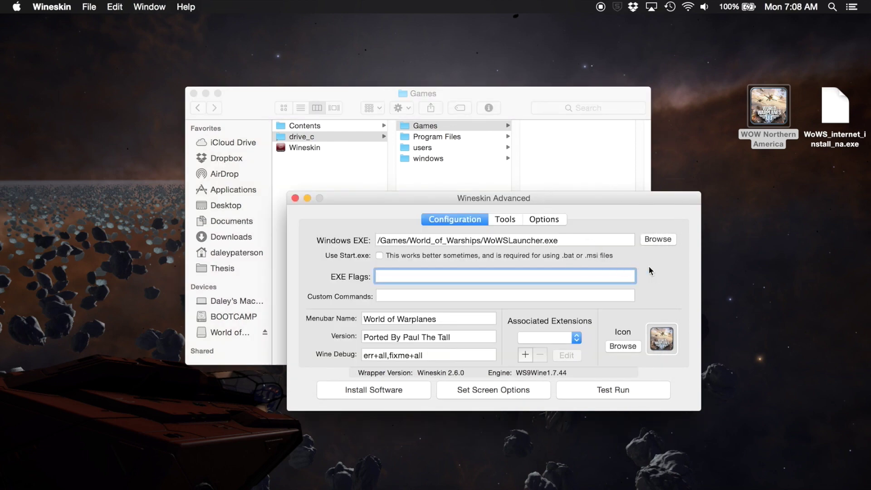
Turn off quartz-wm window decorations in the wrapper's Options
{"action": "left_click", "coordinate": [548, 218]}
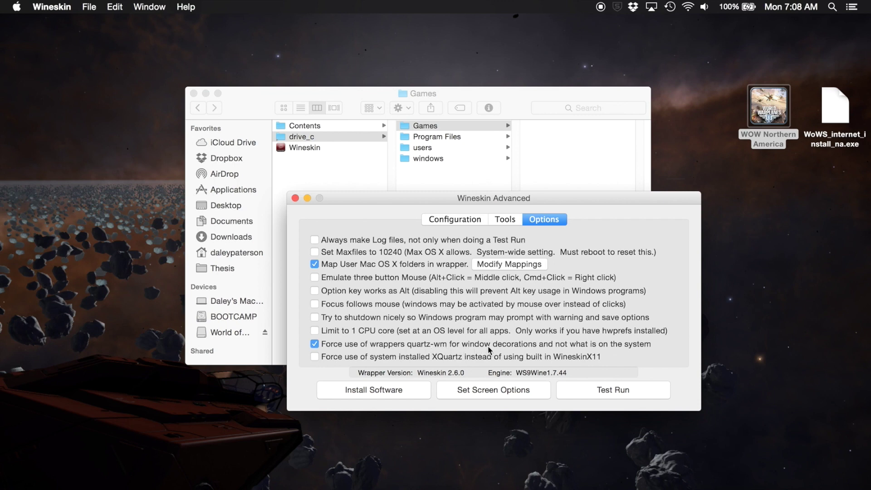
{"action": "left_click", "coordinate": [314, 347]}
{"action": "left_click", "coordinate": [506, 220]}
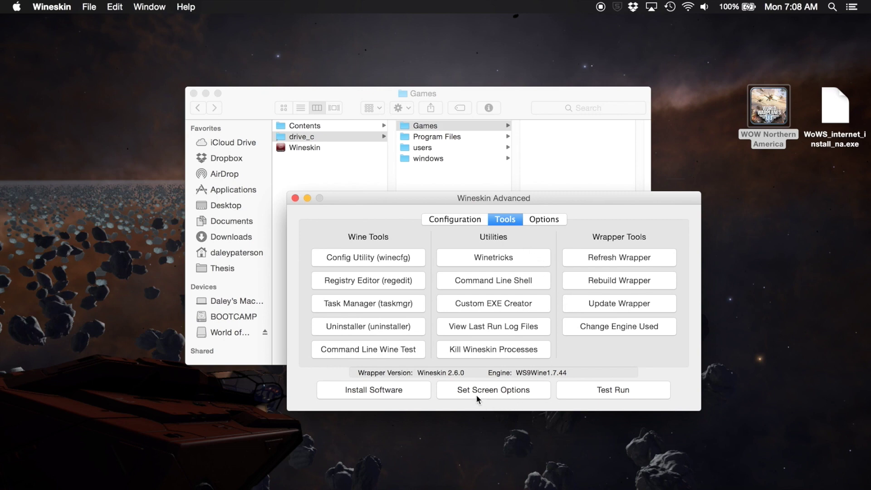
{"action": "left_click", "coordinate": [539, 220]}
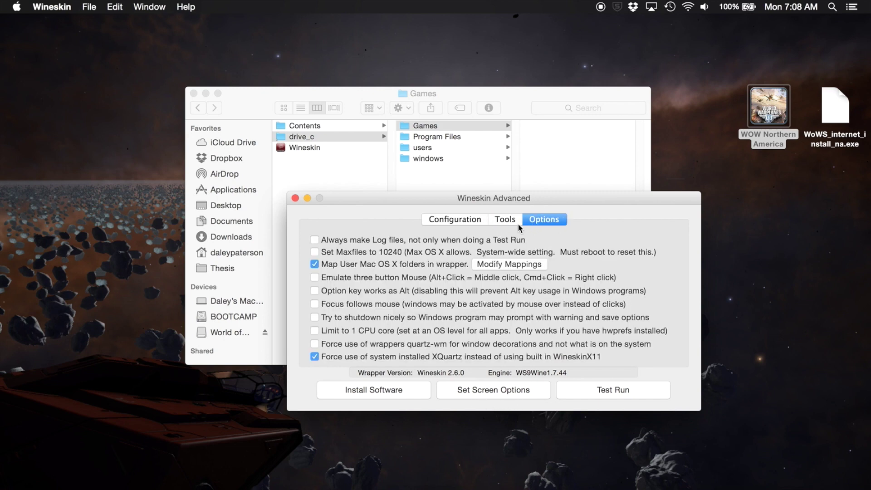
Uncheck 'Use Mac Driver instead of X11' in Screen Options and close Advanced settings
{"action": "left_click", "coordinate": [503, 389]}
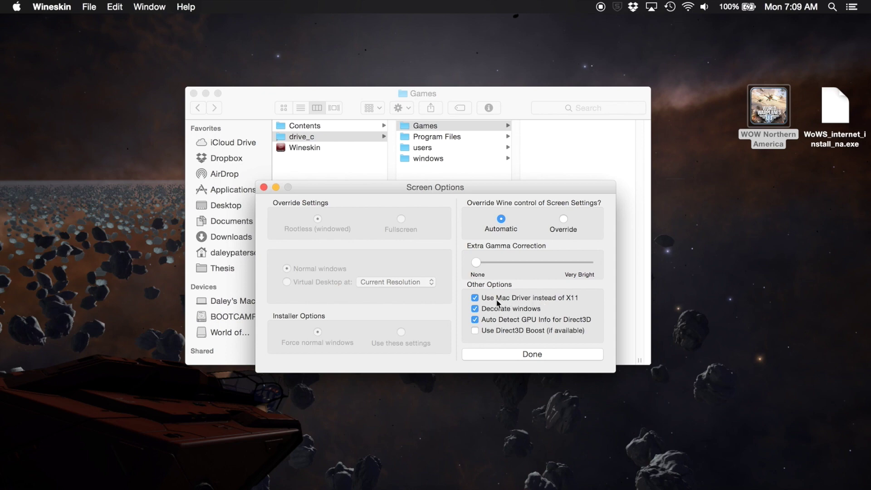
{"action": "left_click", "coordinate": [475, 298]}
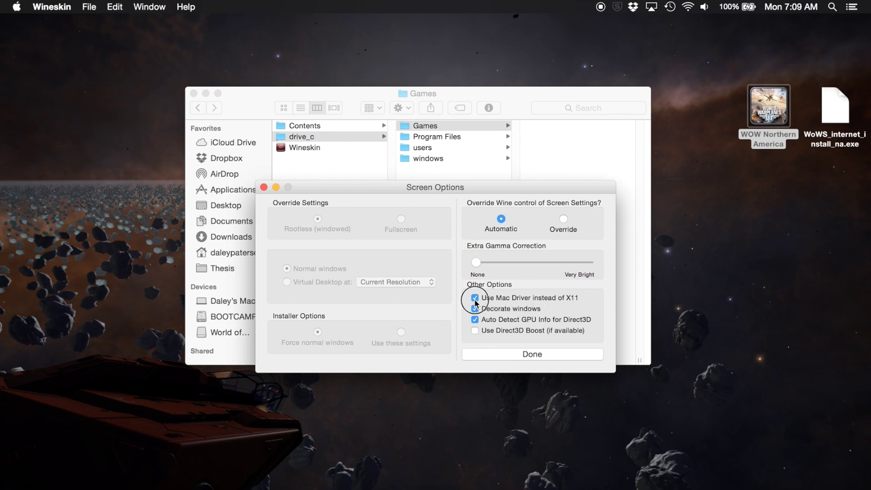
{"action": "left_click", "coordinate": [523, 355]}
{"action": "left_click", "coordinate": [295, 198]}
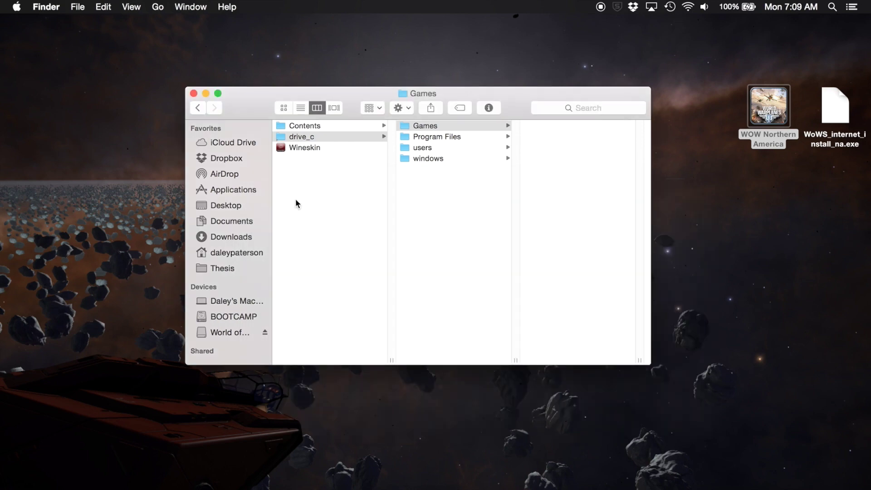
Relaunch the wrapper's Wineskin app and bring up Install Software
{"action": "double_click", "coordinate": [323, 151]}
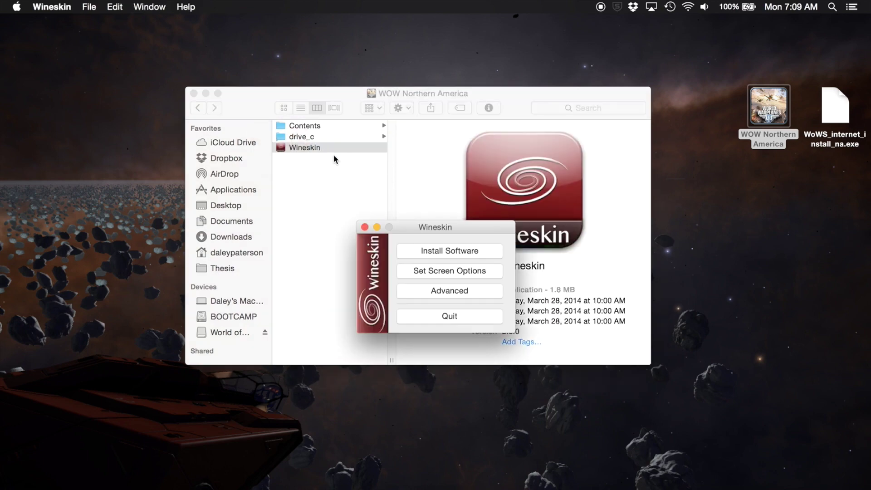
{"action": "left_click_drag", "start_coordinate": [483, 231], "coordinate": [461, 200]}
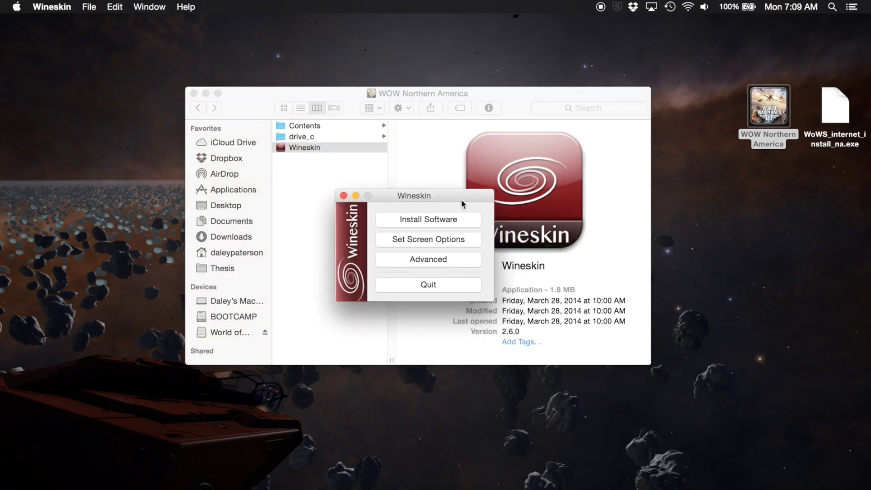
{"action": "left_click", "coordinate": [407, 221]}
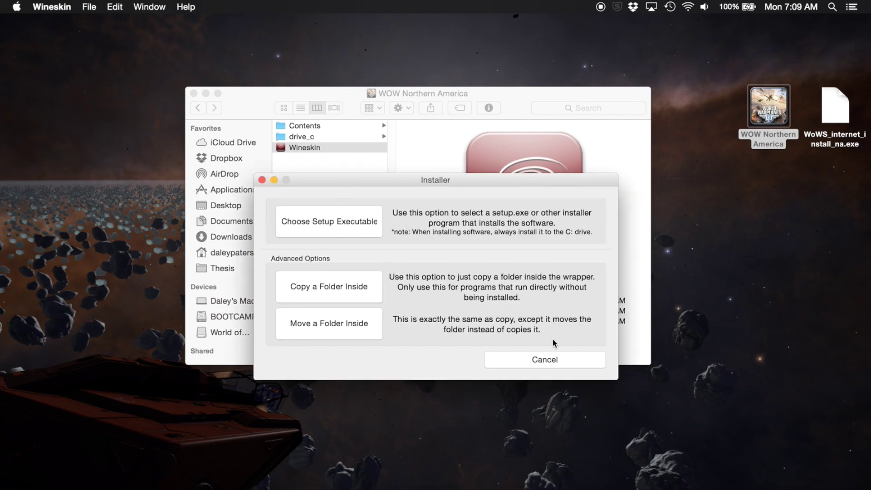
Run WoWS_internet_install_na.exe from the Desktop as the wrapper's setup program
{"action": "left_click", "coordinate": [350, 221]}
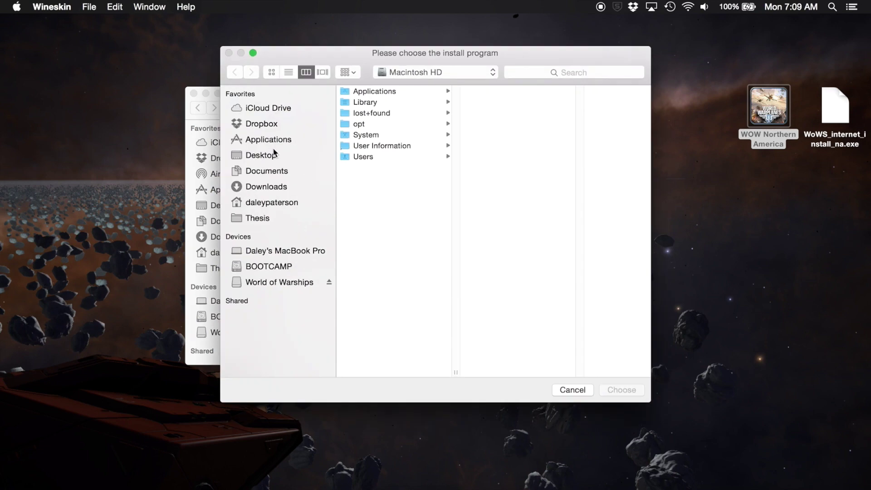
{"action": "left_click", "coordinate": [273, 159]}
{"action": "left_click", "coordinate": [393, 103]}
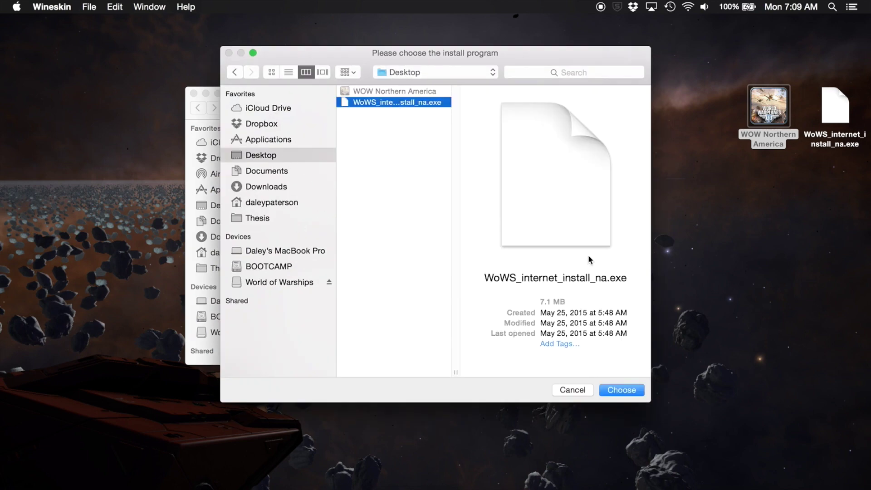
{"action": "left_click", "coordinate": [620, 390]}
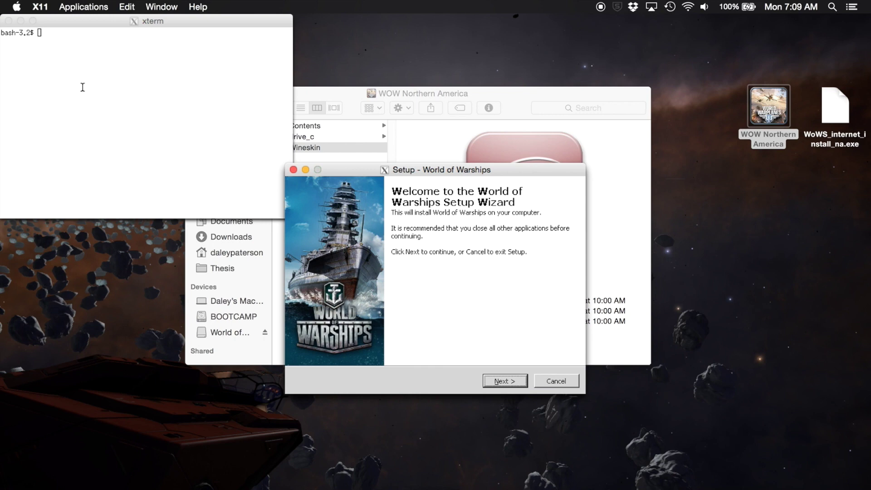
Install World of Warships with default location, no DirectX, desktop icon, then dismiss the critical error
{"action": "left_click", "coordinate": [512, 380]}
{"action": "left_click", "coordinate": [512, 381]}
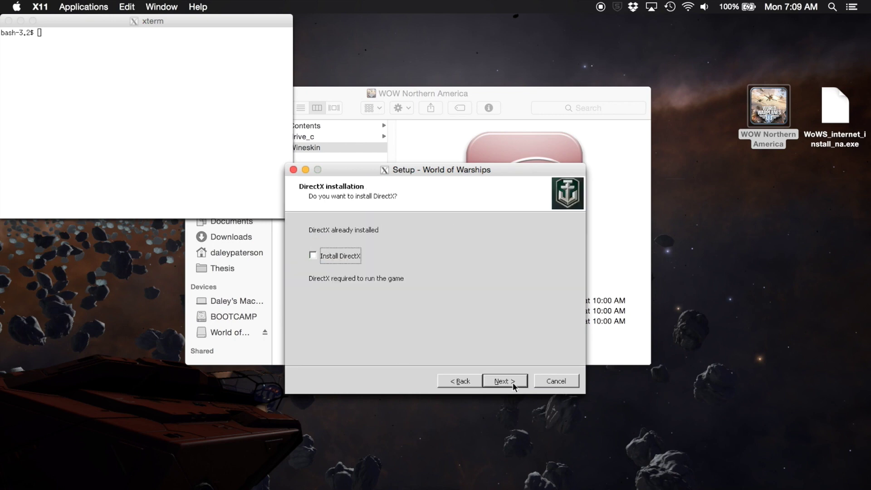
{"action": "left_click", "coordinate": [511, 380]}
{"action": "left_click", "coordinate": [500, 384]}
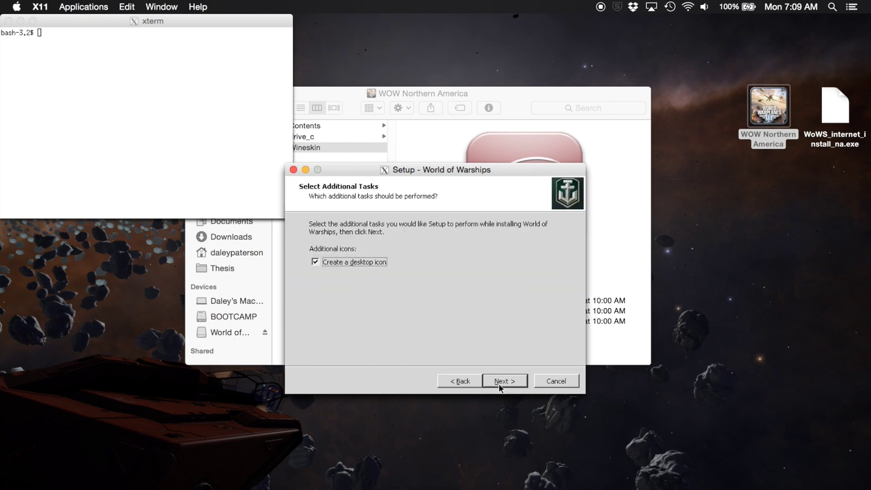
{"action": "left_click", "coordinate": [499, 384]}
{"action": "left_click", "coordinate": [499, 383]}
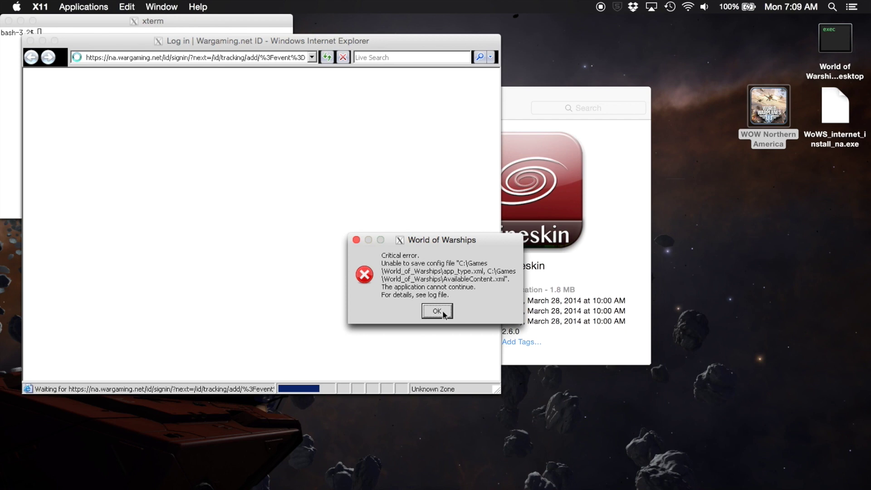
{"action": "left_click", "coordinate": [437, 311]}
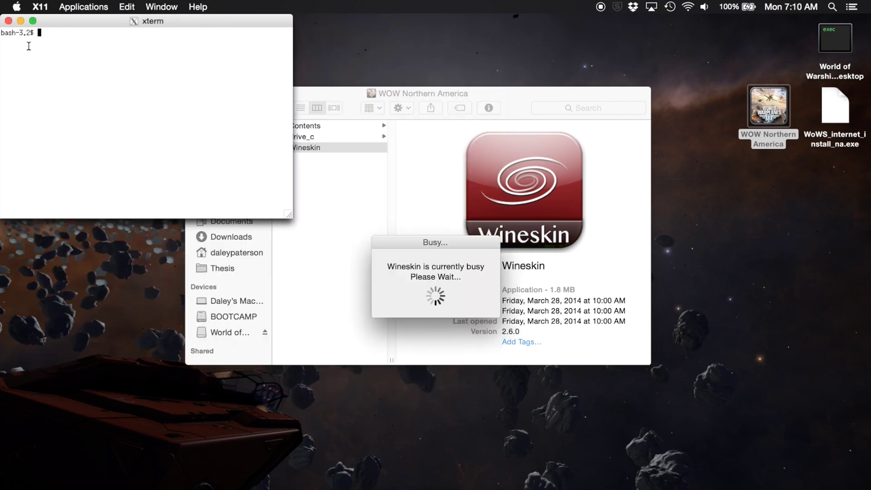
Quit X11 via its menu and confirm, leaving Finder in front
{"action": "left_click", "coordinate": [338, 222]}
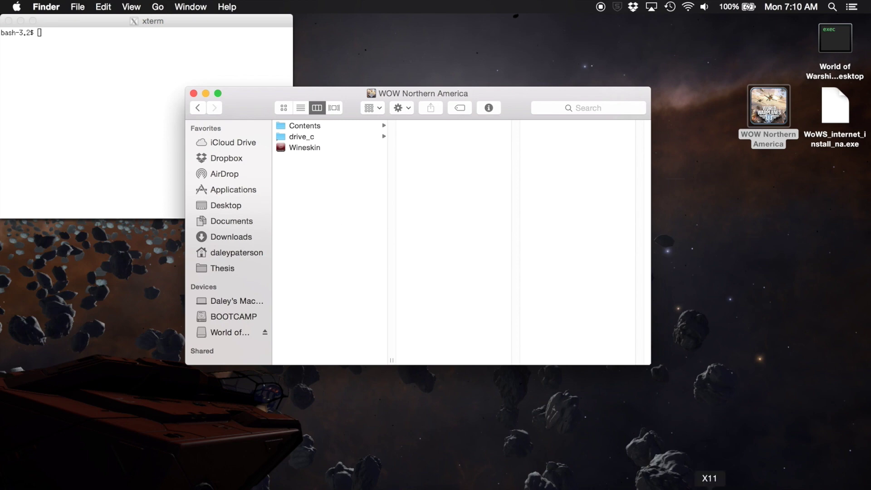
{"action": "left_click", "coordinate": [708, 482]}
{"action": "left_click", "coordinate": [40, 7]}
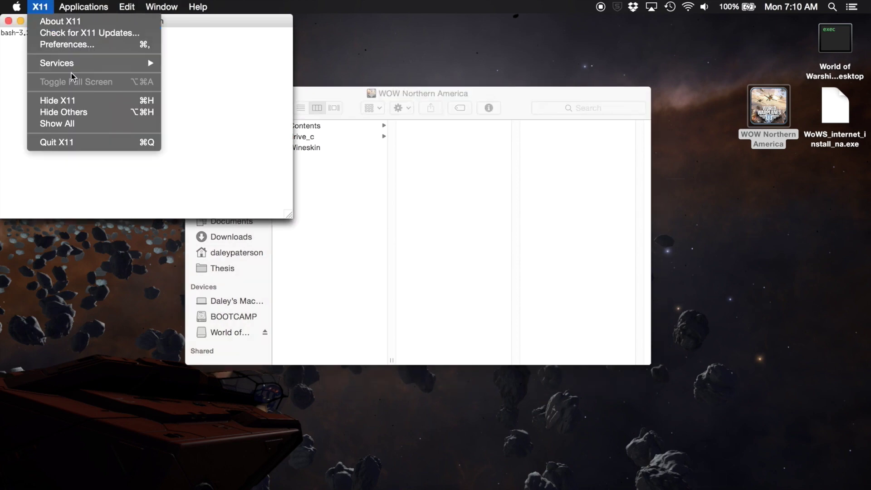
{"action": "left_click", "coordinate": [84, 142]}
{"action": "left_click", "coordinate": [508, 189]}
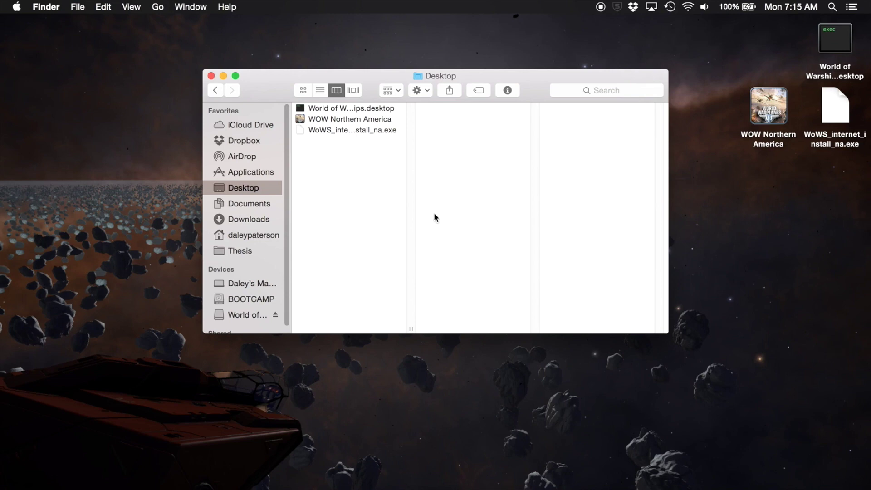
Drag WOW Northern America onto the World of Warships volume and launch the copied wrapper
{"action": "left_click", "coordinate": [236, 315]}
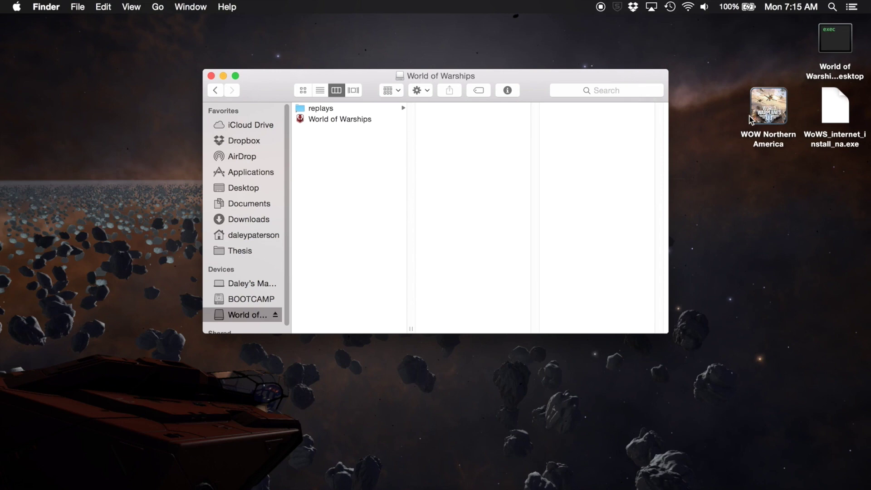
{"action": "left_click_drag", "start_coordinate": [772, 110], "coordinate": [335, 205]}
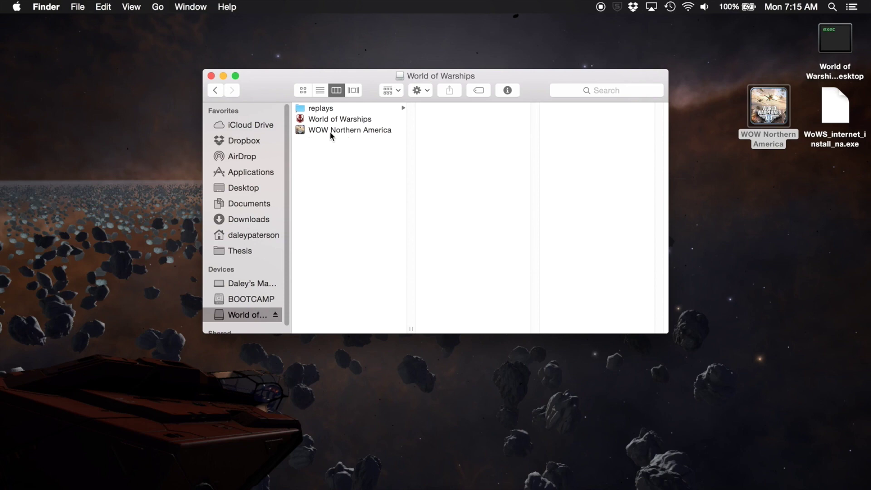
{"action": "double_click", "coordinate": [330, 131]}
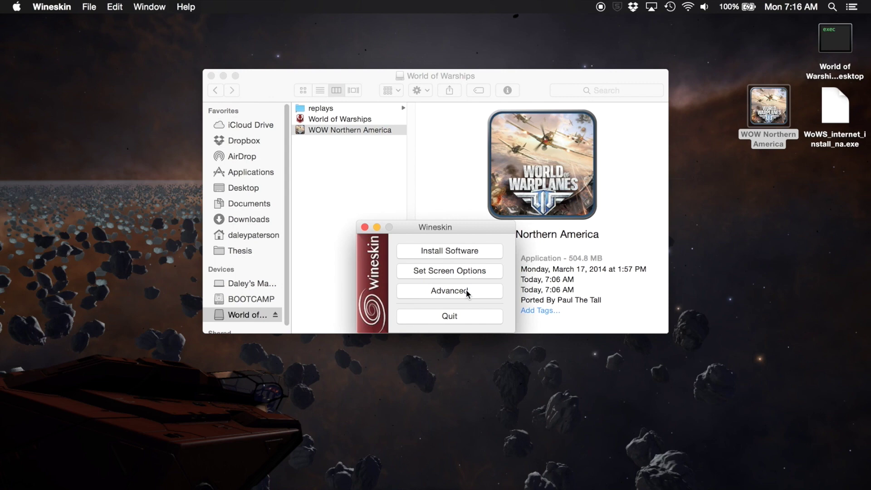
Replace the executable name with WoWSLauncher in Advanced, then test-run the wrapper
{"action": "left_click", "coordinate": [453, 289]}
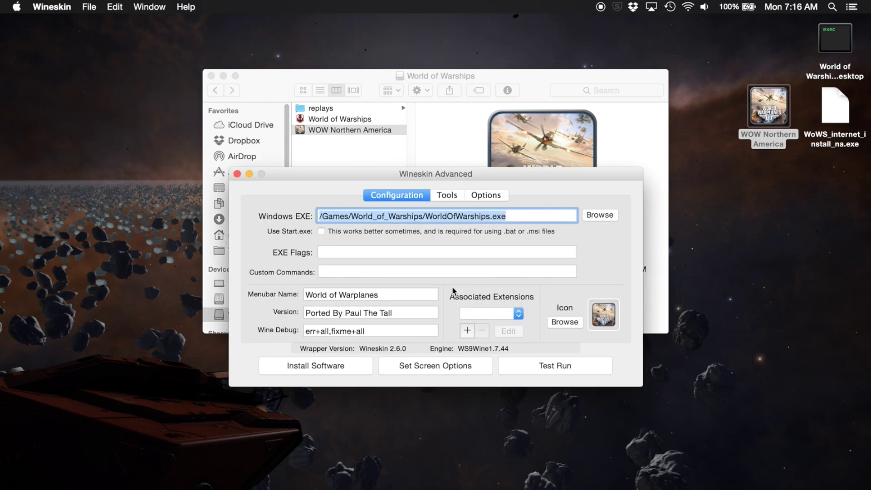
{"action": "left_click", "coordinate": [481, 216]}
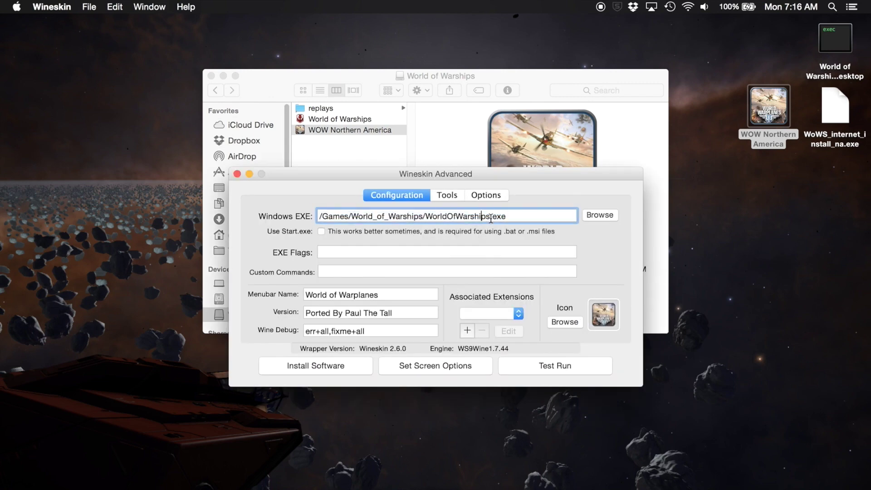
{"action": "left_click_drag", "start_coordinate": [490, 216], "coordinate": [433, 216]}
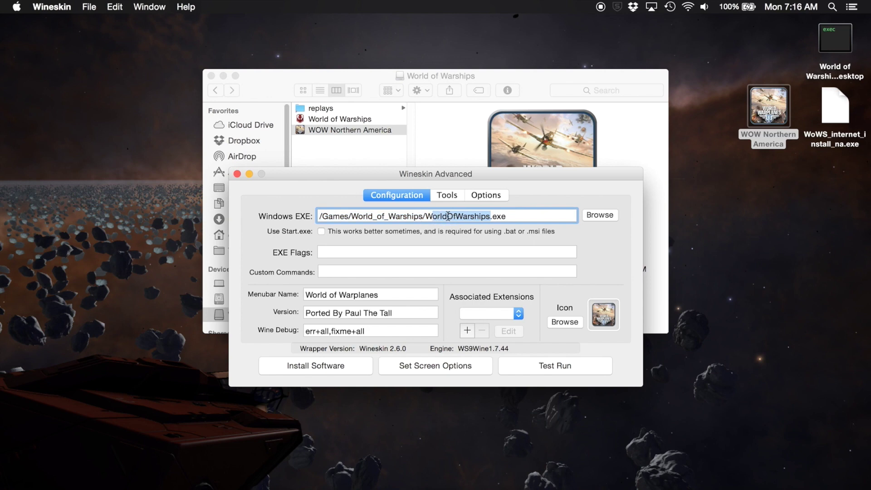
{"action": "type", "text": "oWSL"}
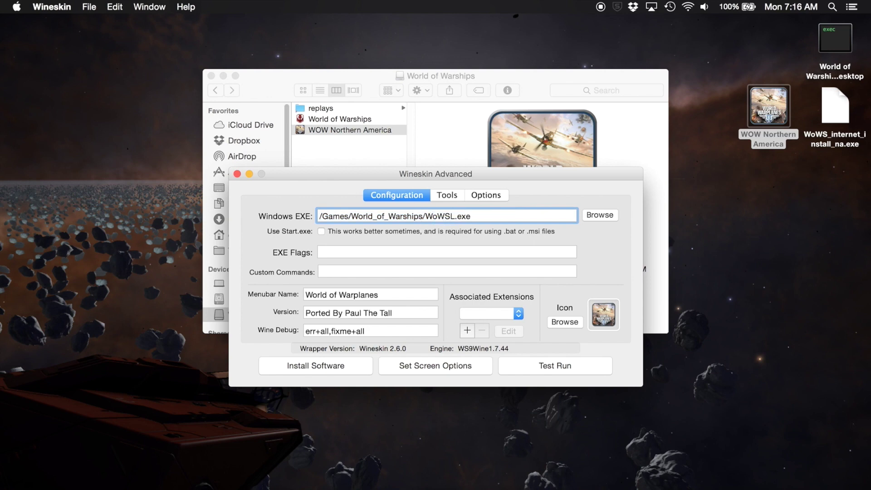
{"action": "type", "text": "auncher"}
{"action": "left_click", "coordinate": [558, 366]}
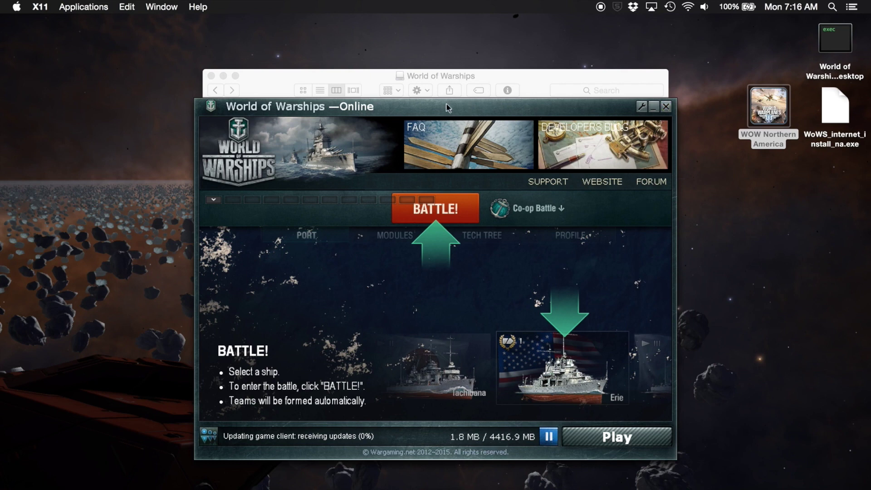
Move the launcher window higher while the 4416.9 MB client update downloads
{"action": "left_click_drag", "start_coordinate": [447, 105], "coordinate": [445, 79]}
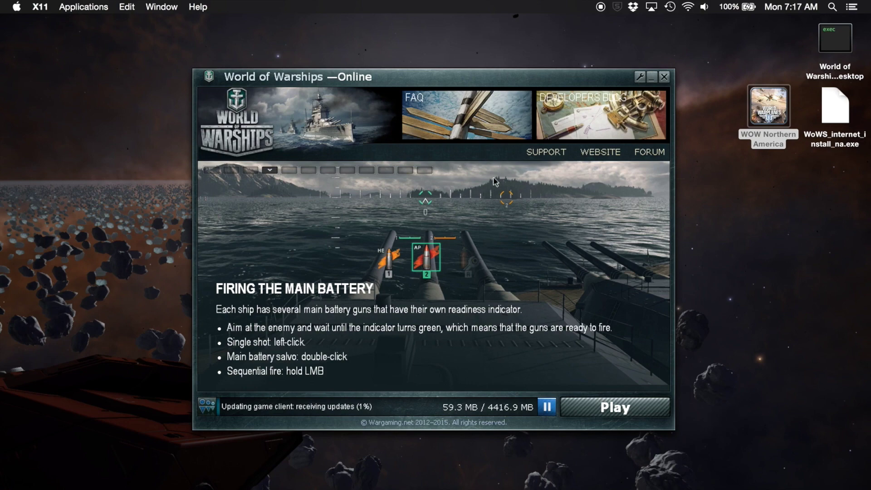
Close the World of Warships launcher
{"action": "left_click", "coordinate": [663, 79]}
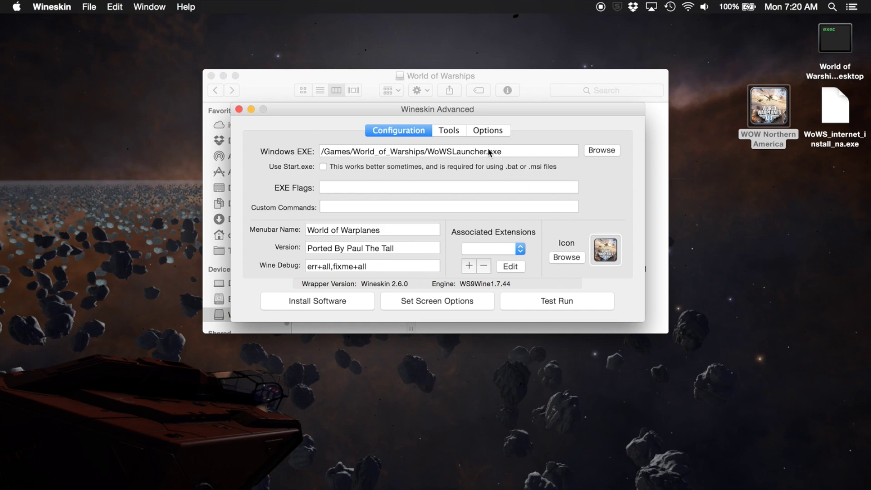
Open Winetricks from Tools and tick the secur32 package
{"action": "left_click", "coordinate": [450, 132]}
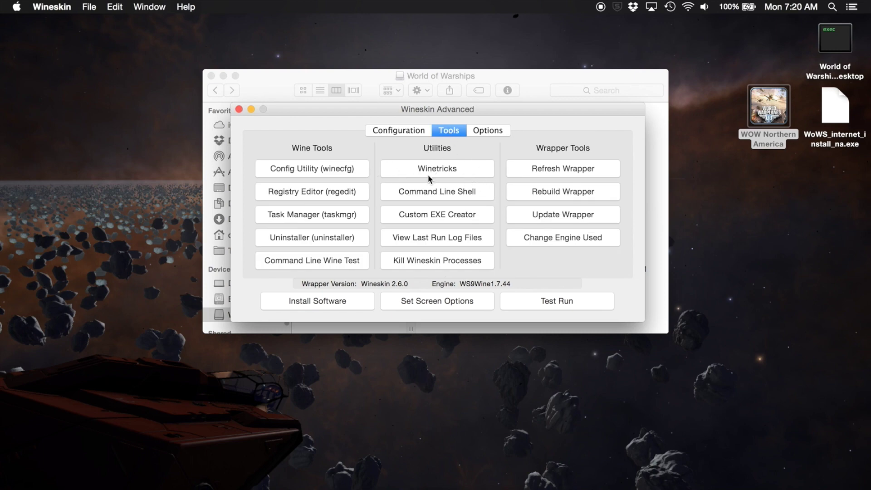
{"action": "left_click", "coordinate": [461, 168]}
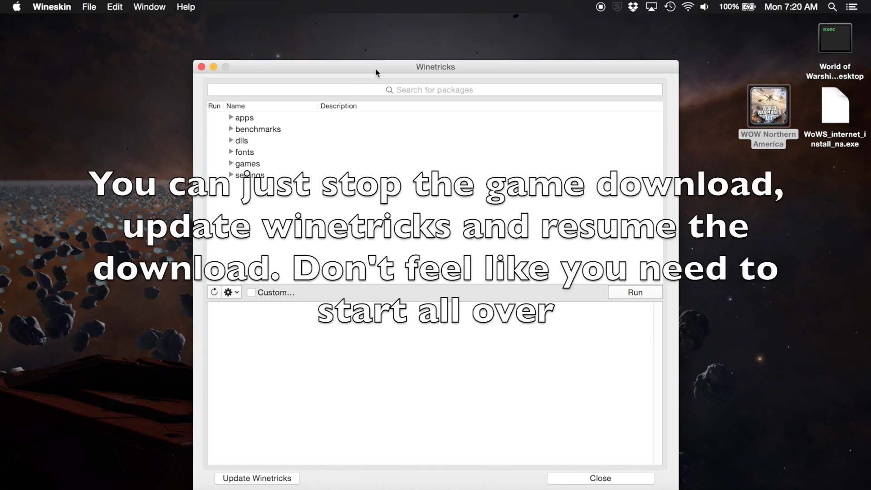
{"action": "left_click_drag", "start_coordinate": [375, 68], "coordinate": [383, 38]}
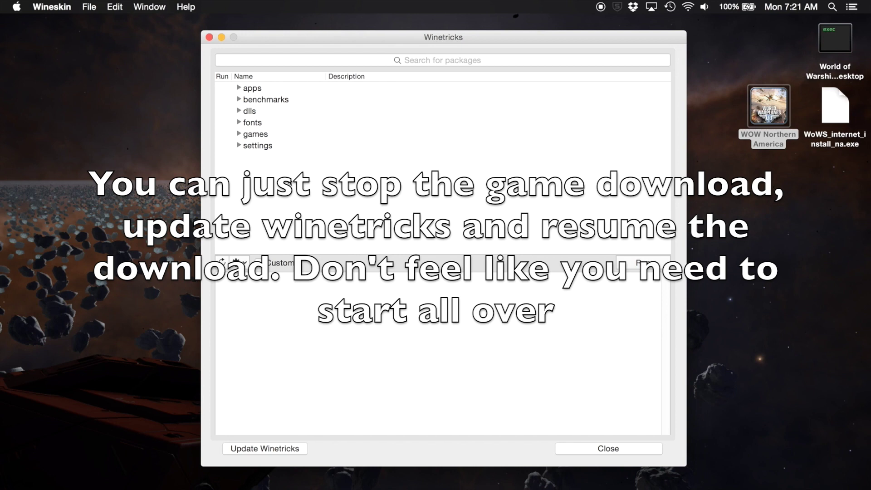
{"action": "left_click", "coordinate": [238, 145]}
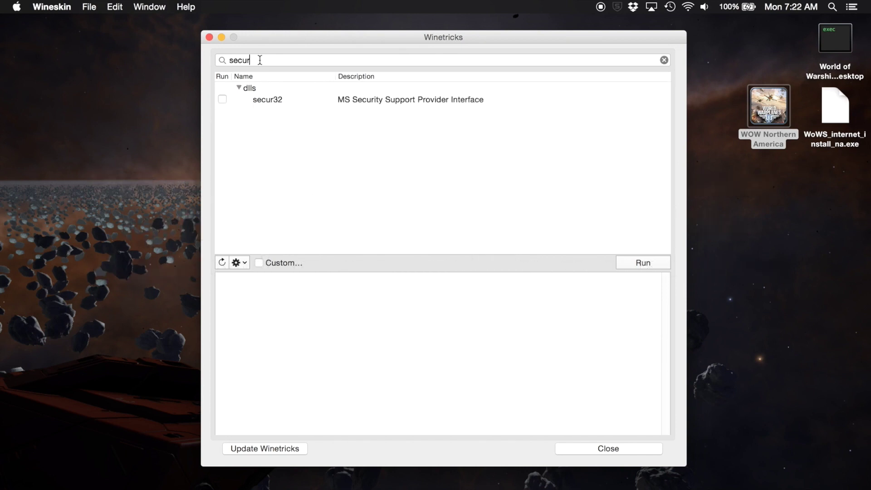
{"action": "left_click", "coordinate": [263, 100]}
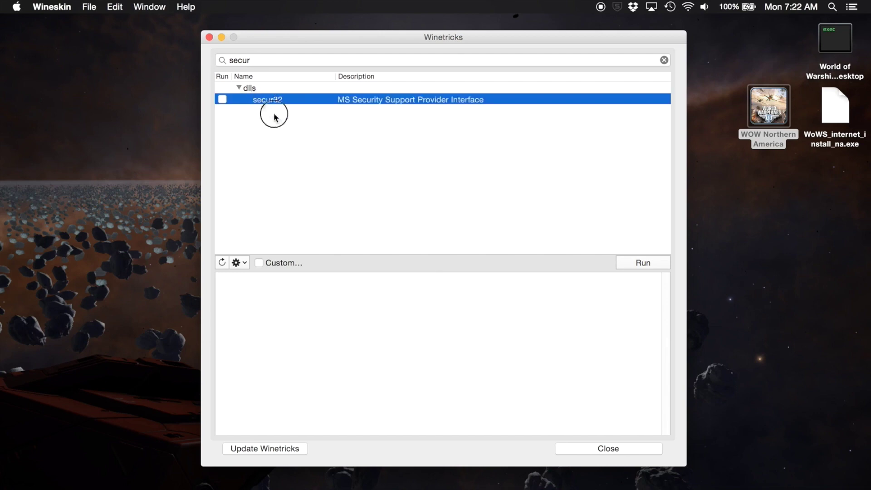
{"action": "left_click", "coordinate": [222, 100]}
Search 'ms' and tick corefonts in the fonts group
{"action": "left_click", "coordinate": [247, 62]}
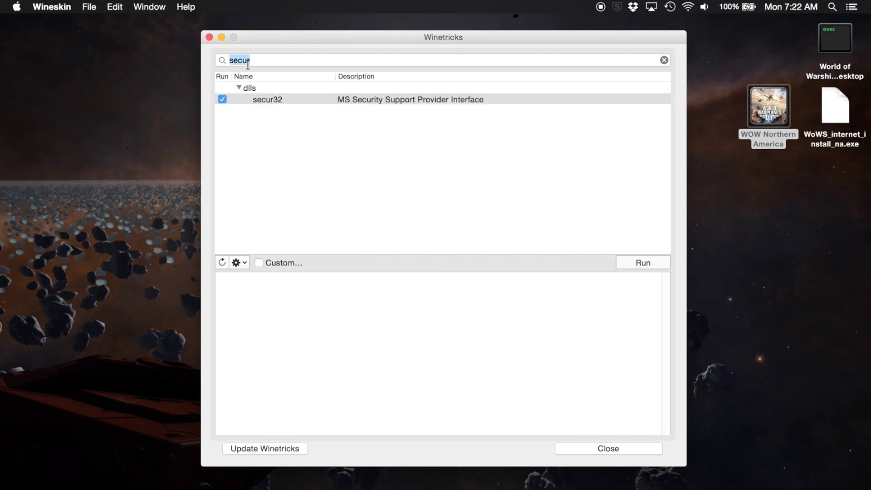
{"action": "type", "text": "ms"}
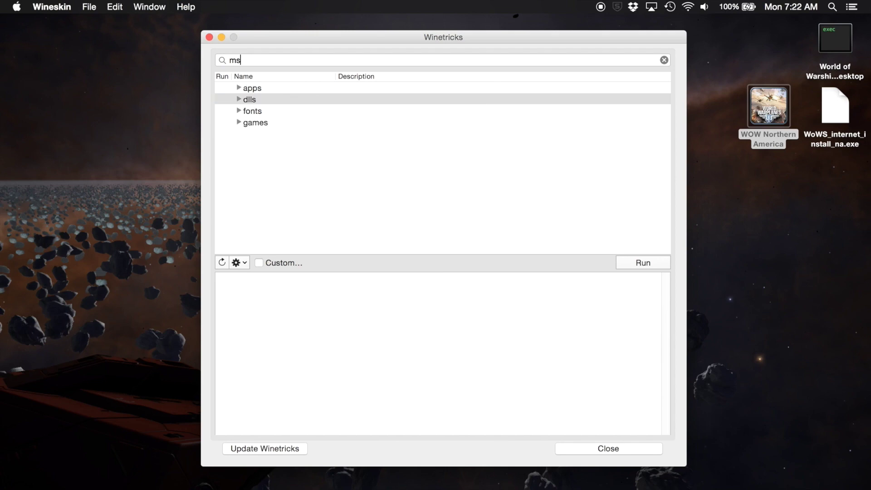
{"action": "left_click", "coordinate": [238, 111]}
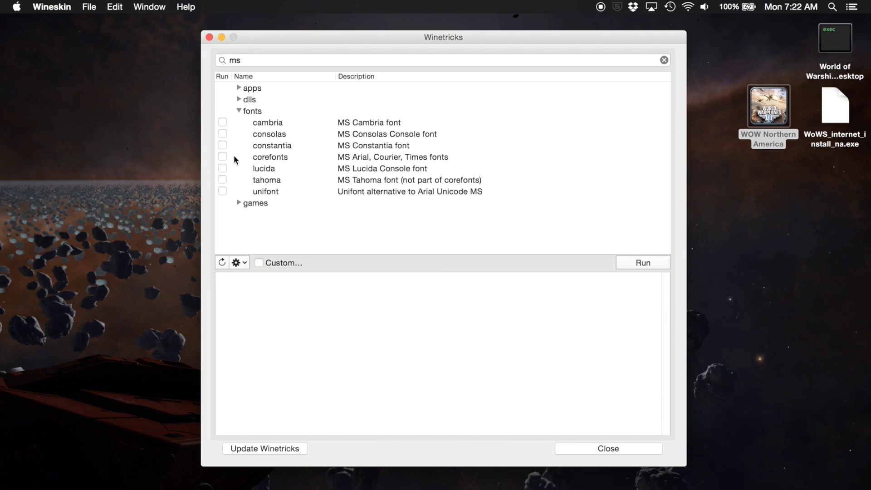
{"action": "left_click", "coordinate": [279, 157]}
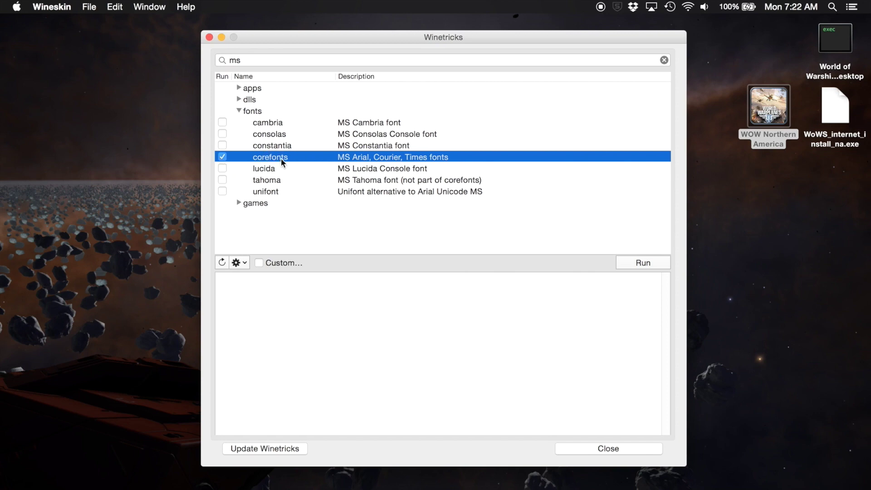
Update Winetricks, then quit Wineskin from the Dock
{"action": "left_click", "coordinate": [293, 449]}
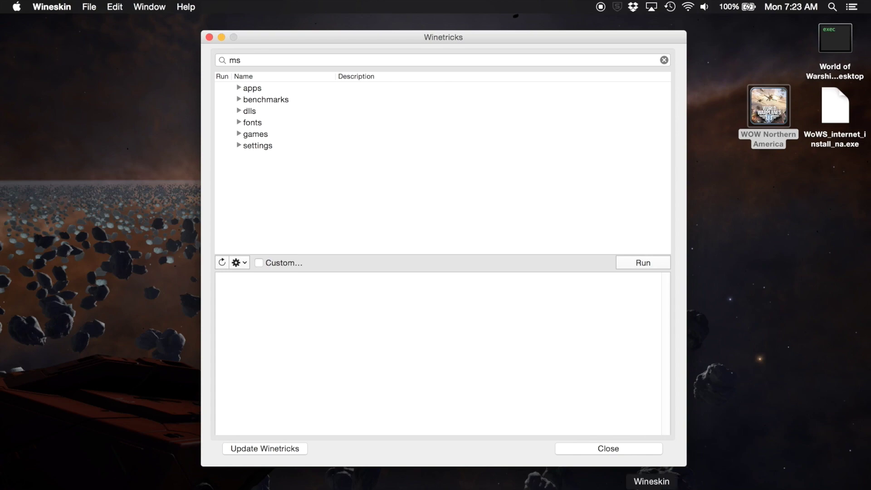
{"action": "right_click", "coordinate": [653, 487]}
{"action": "left_click", "coordinate": [661, 479]}
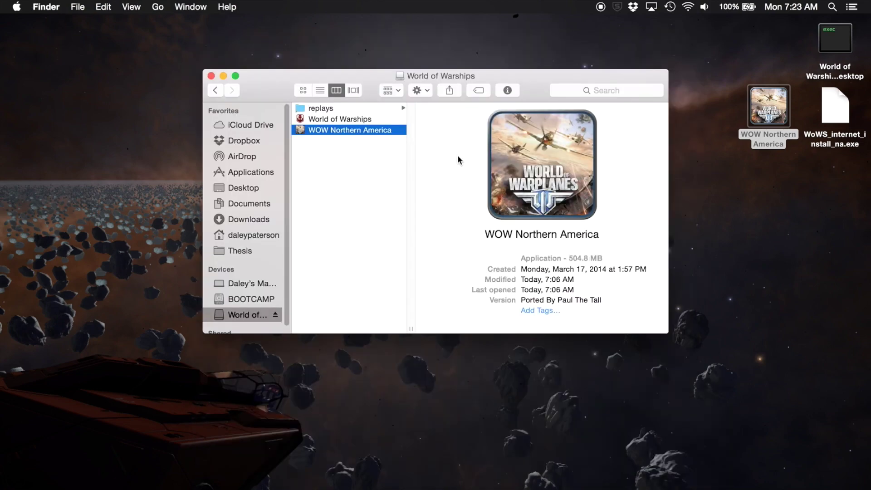